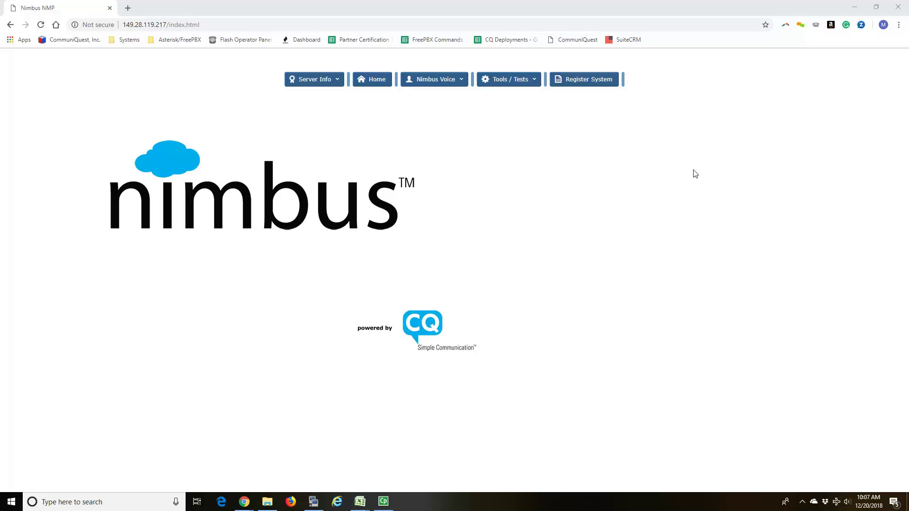
Step: Open Nimbus Voice Programming's Connectivity > Trunks page, listing the DAHDI/g0 and AppiaDigest trunks
drag(122, 24, 166, 25)
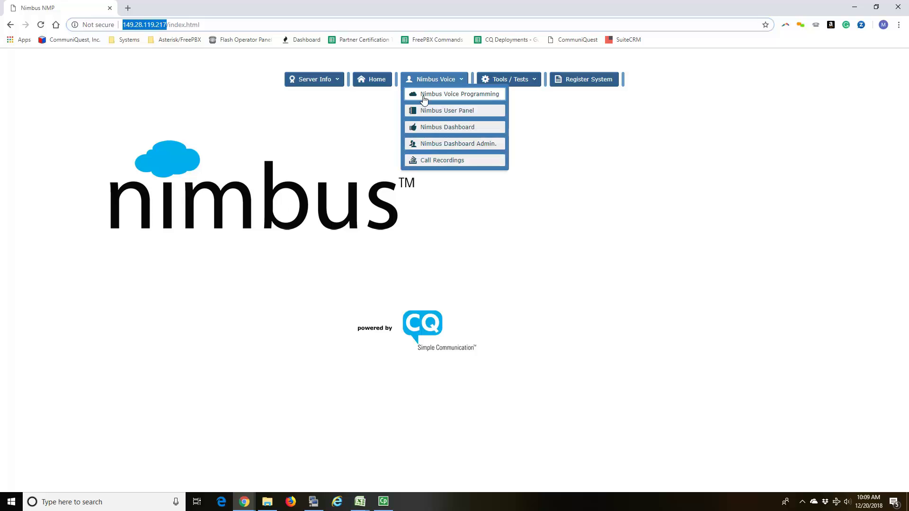
click(423, 96)
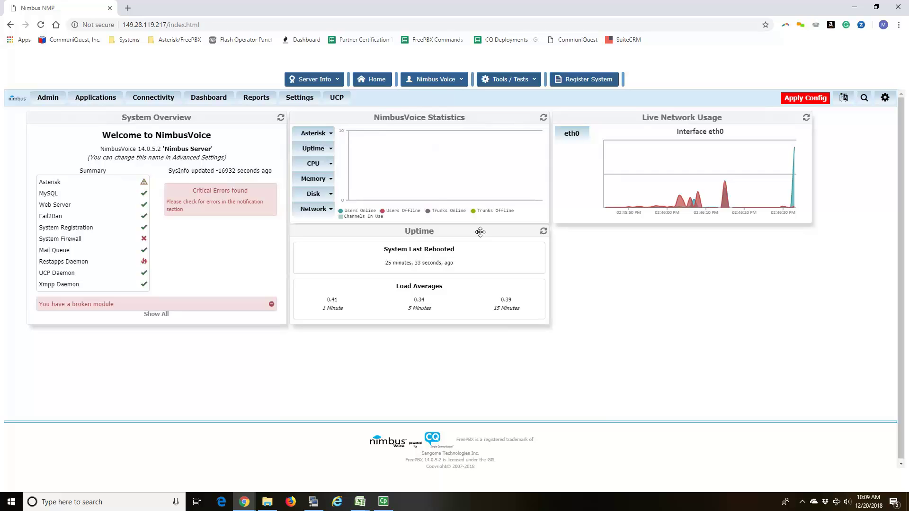
click(172, 101)
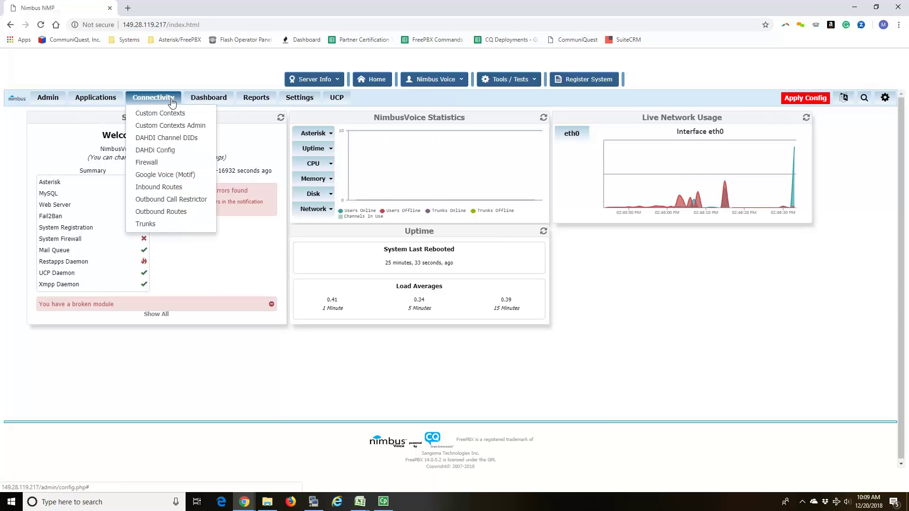
click(151, 227)
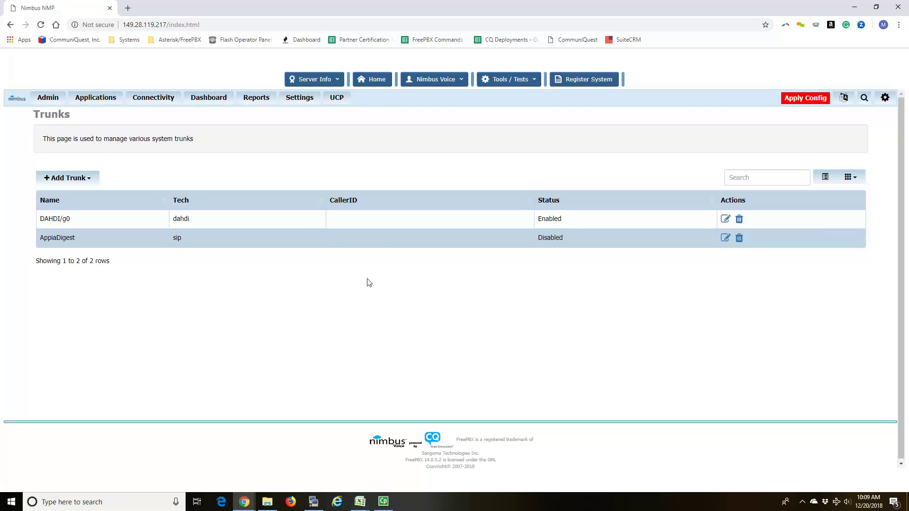
click(297, 97)
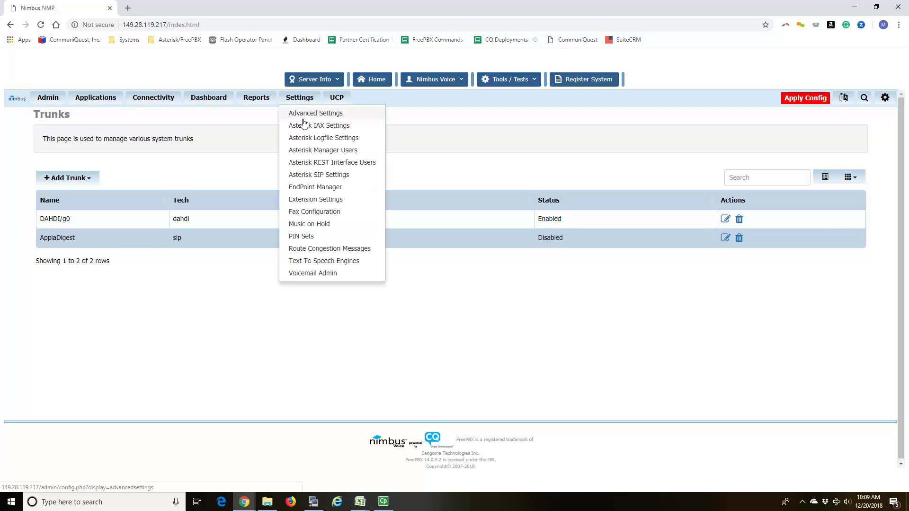
Step: Open Asterisk SIP Settings with external address 149.28.119.217 and apply the pending configuration
click(319, 175)
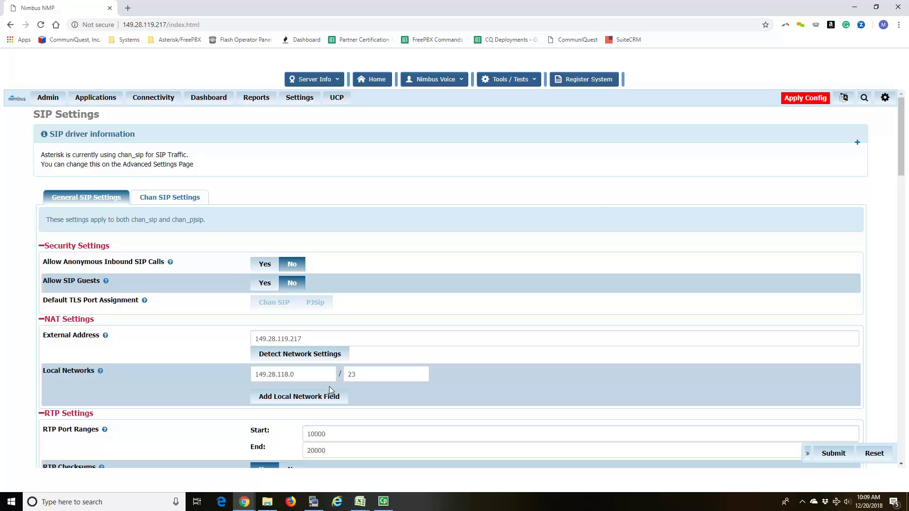
click(799, 99)
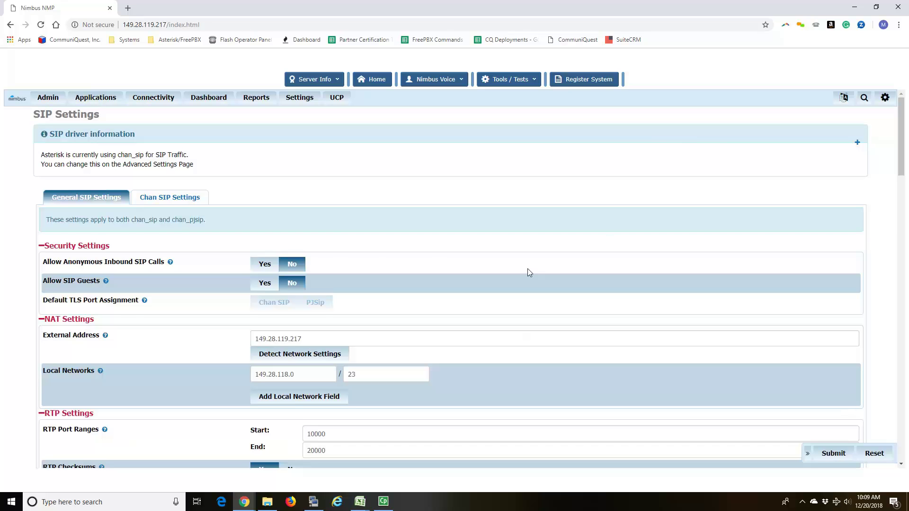
Step: Check the chan_sip Override External IP value, then go to the Applications > Extensions list
click(170, 197)
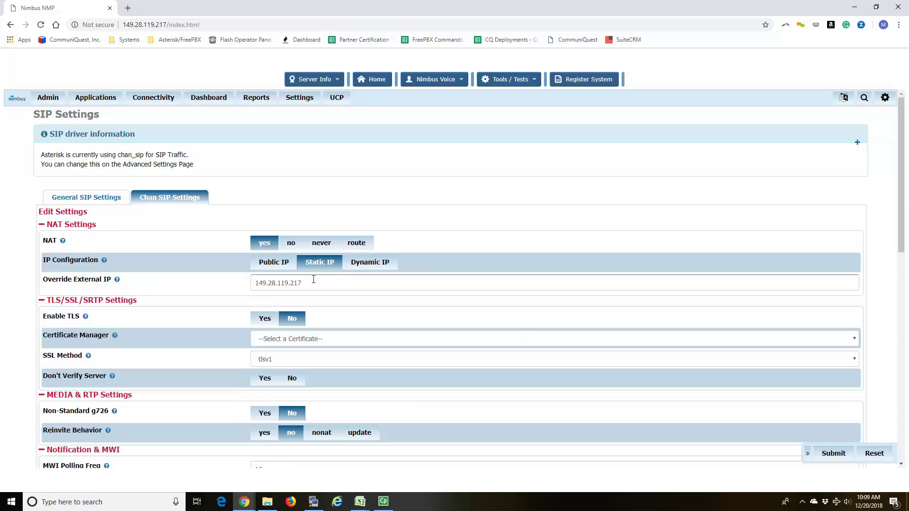
double_click(261, 284)
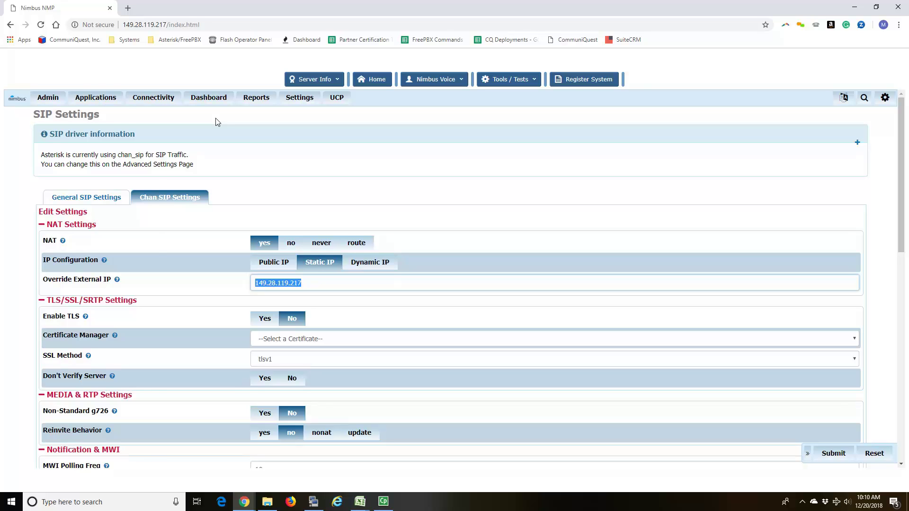
click(97, 97)
click(99, 236)
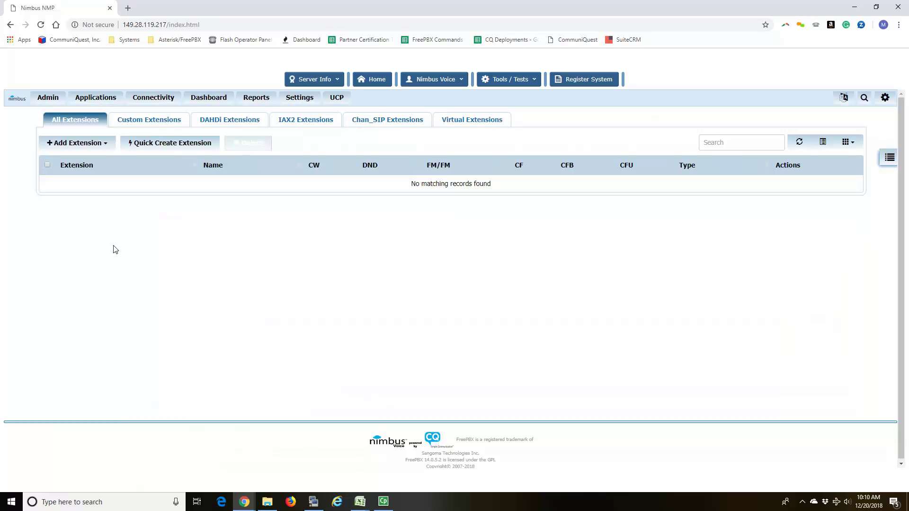
Step: Start a new chan_SIP extension with user extension 100 and review its Advanced settings
click(106, 145)
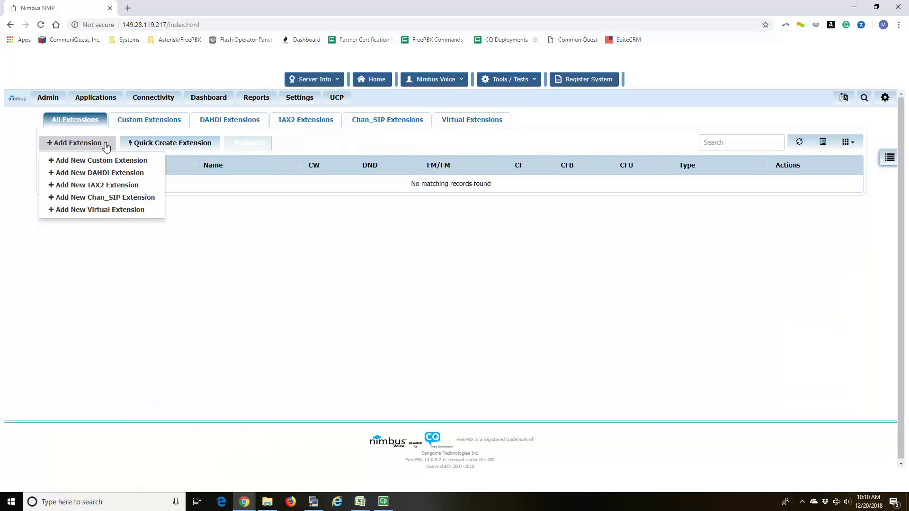
click(118, 196)
click(406, 200)
text(100)
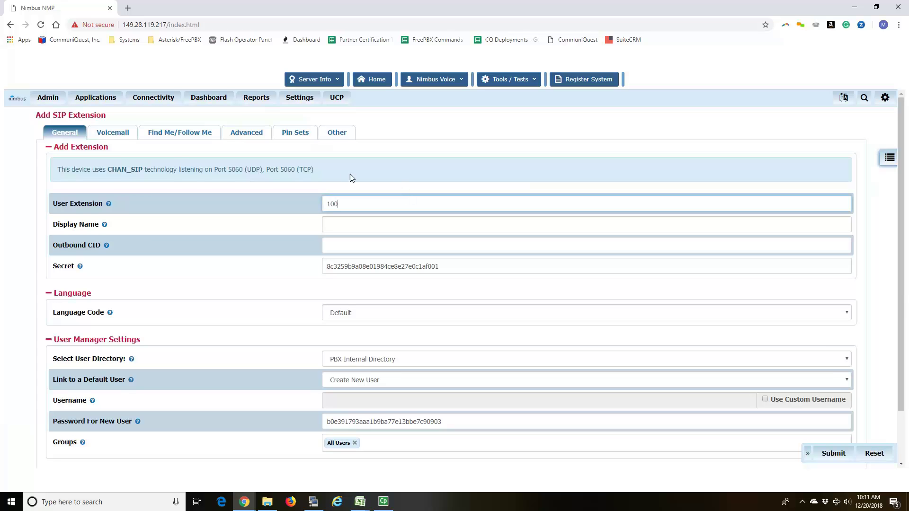
click(237, 134)
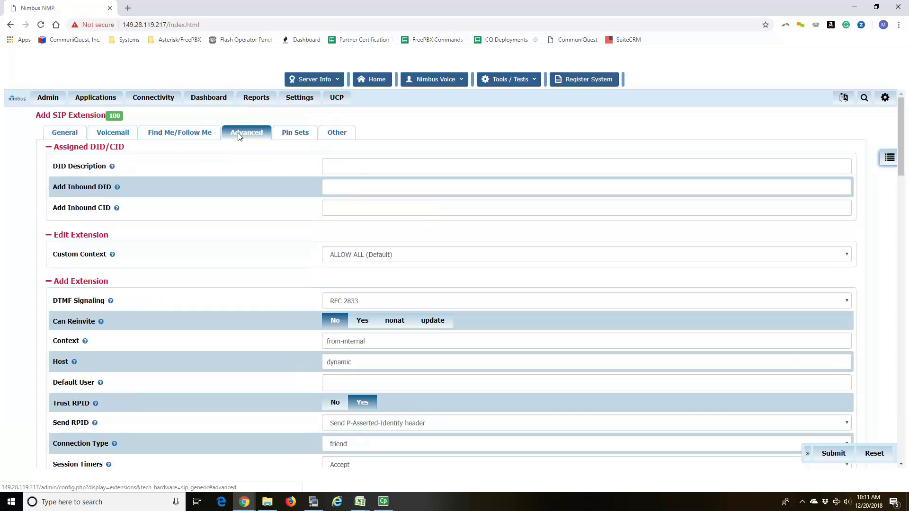
scroll(451, 225, down, 2)
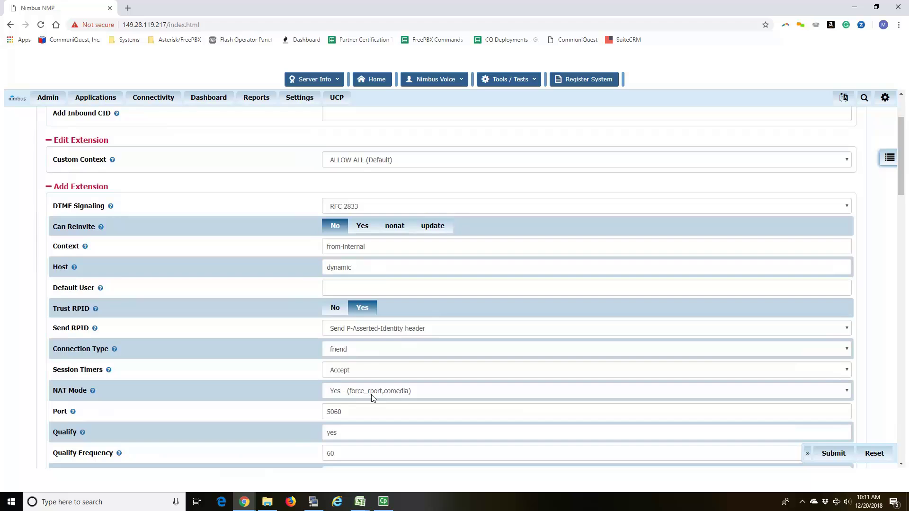
scroll(371, 398, up, 2)
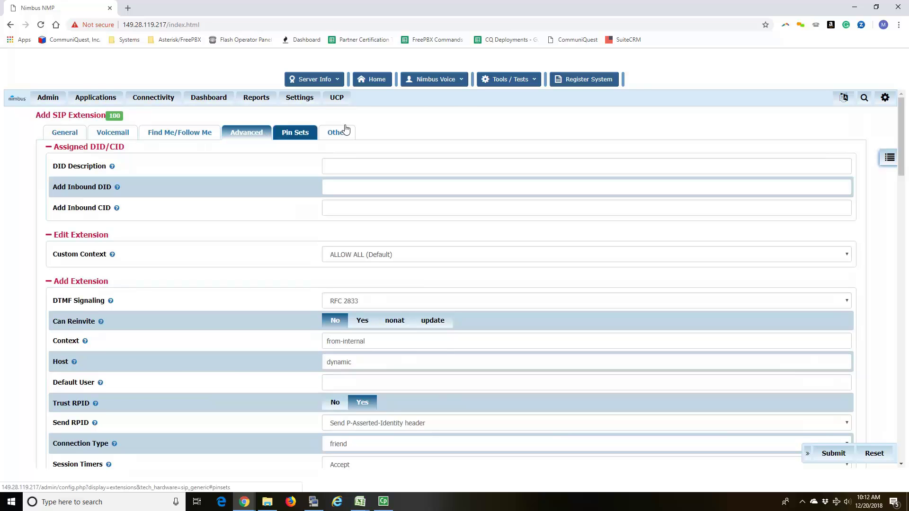
click(511, 81)
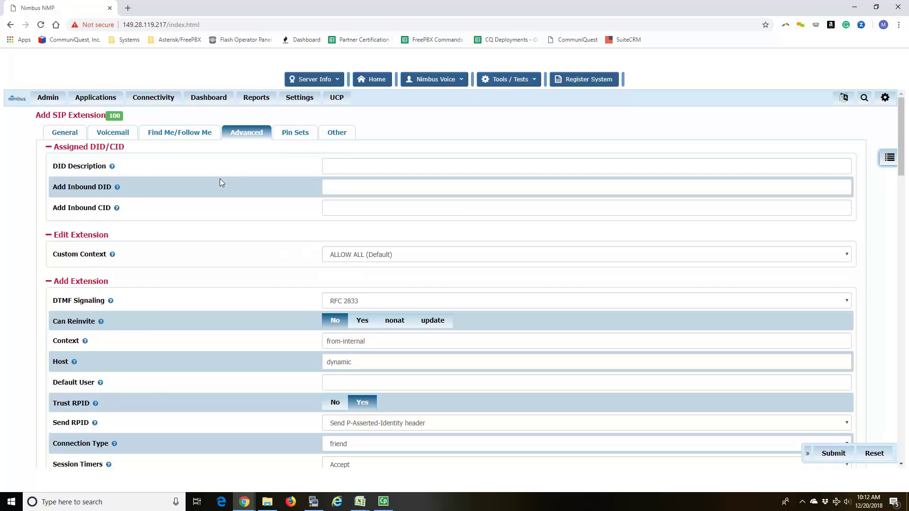
Step: Set the extension's display name to 100 and submit it
click(73, 134)
click(367, 227)
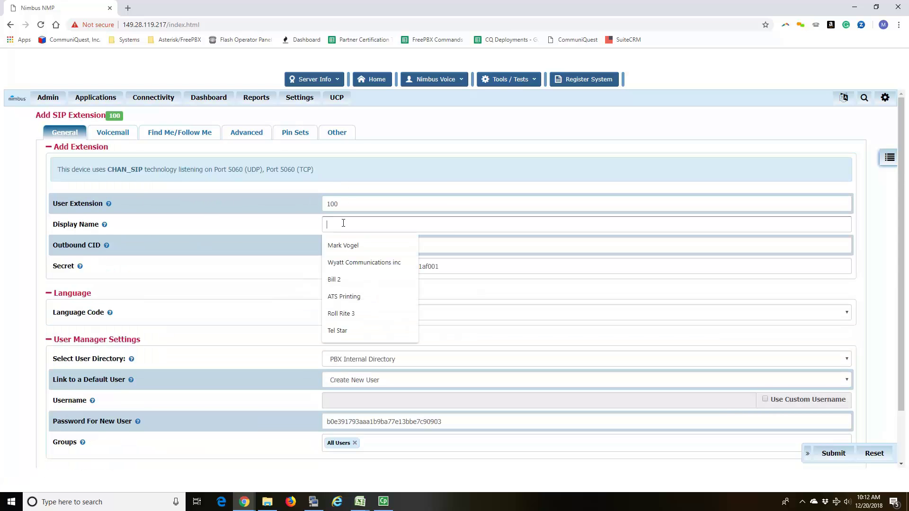
text(100)
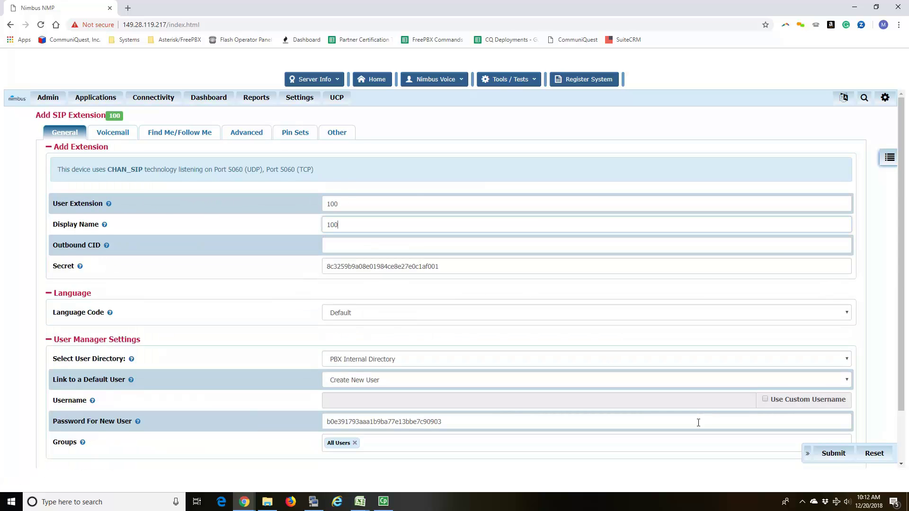
click(826, 453)
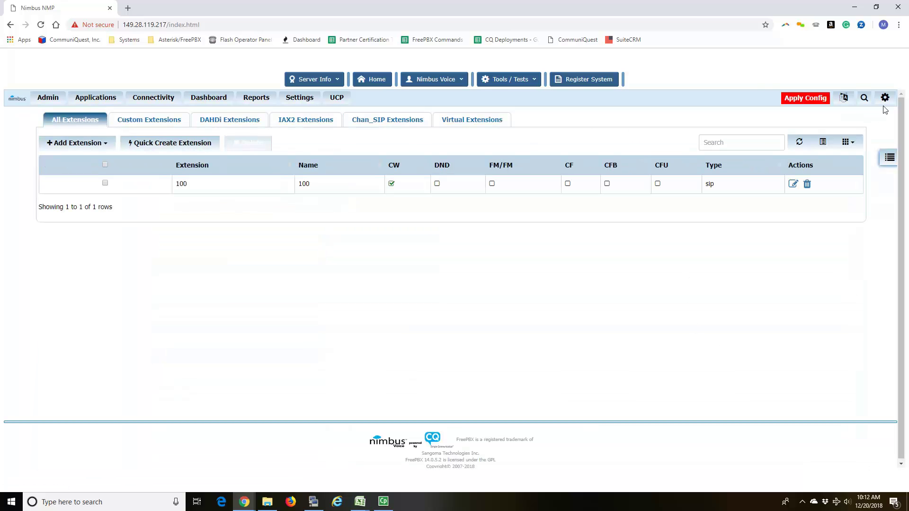
Step: Apply the extension 100 configuration and open Tools / Tests > CQ Phone Provisioning
click(812, 98)
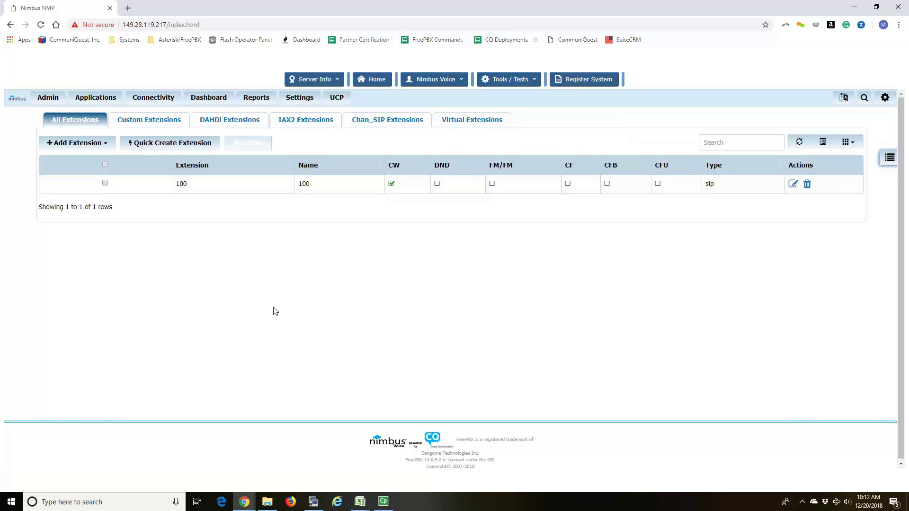
click(518, 80)
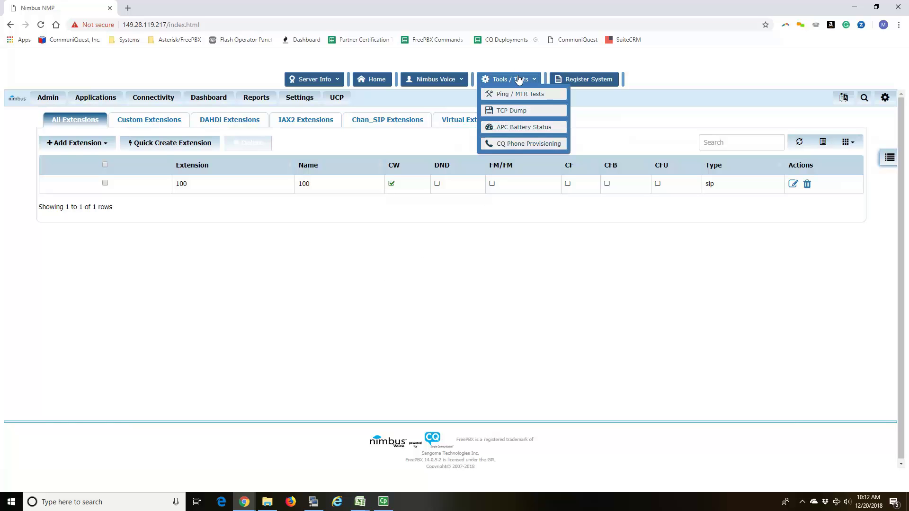
click(519, 144)
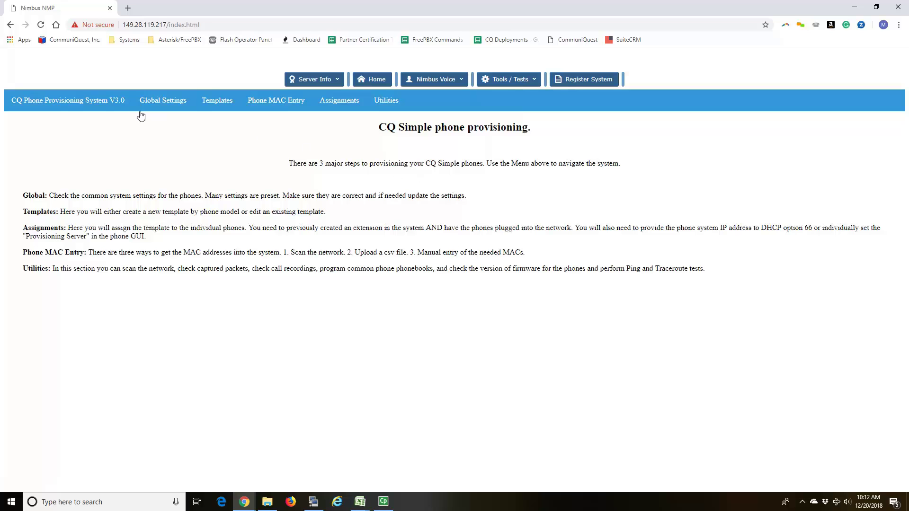
mouse_move(348, 105)
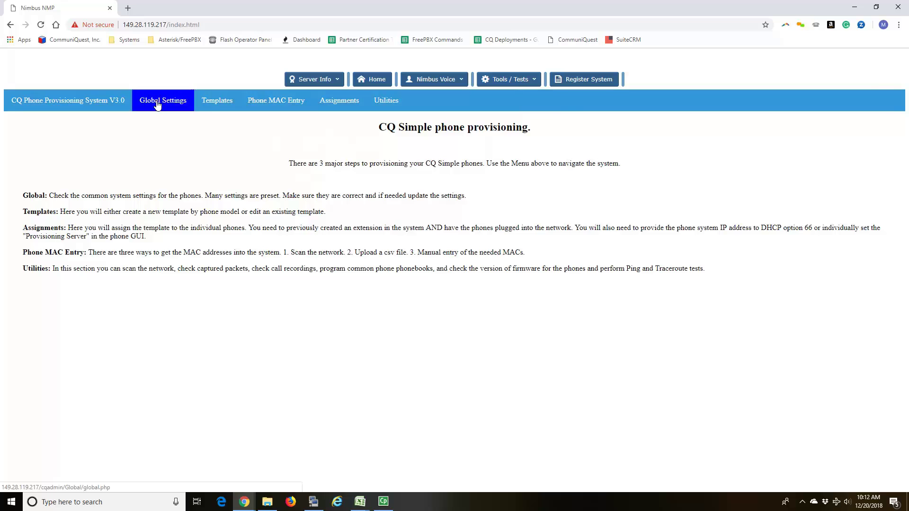
Step: In provisioning Global Settings, confirm local IP 149.28.119.217, name Ring Tone #6 'cq', and submit
click(158, 106)
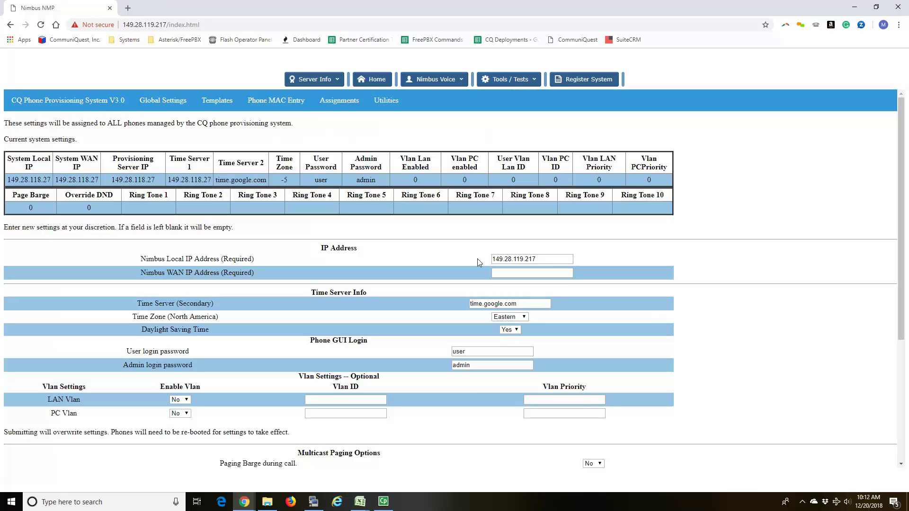
click(548, 259)
double_click(541, 261)
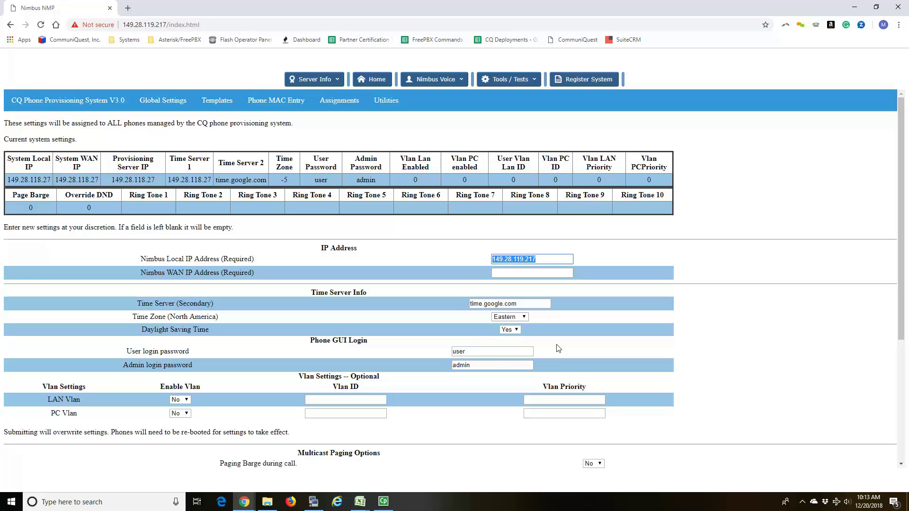
scroll(106, 380, down, 3)
scroll(105, 379, down, 2)
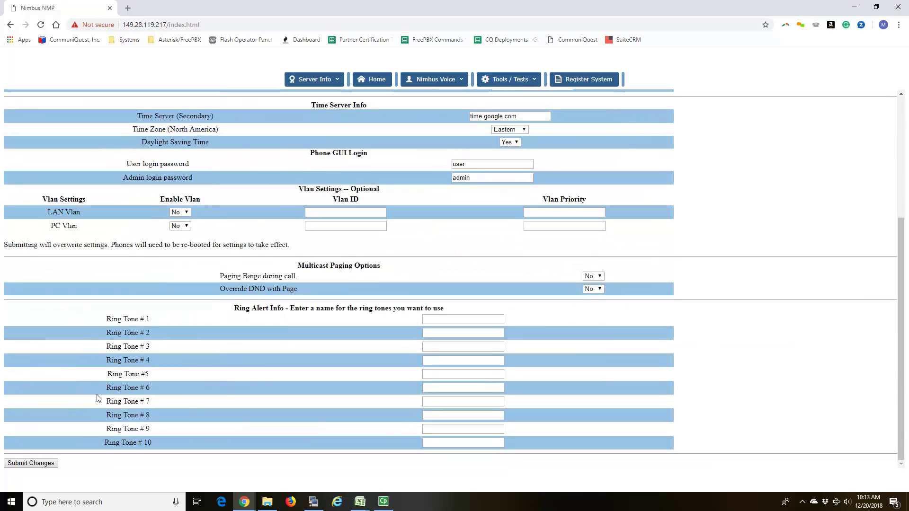
click(438, 388)
text(cq)
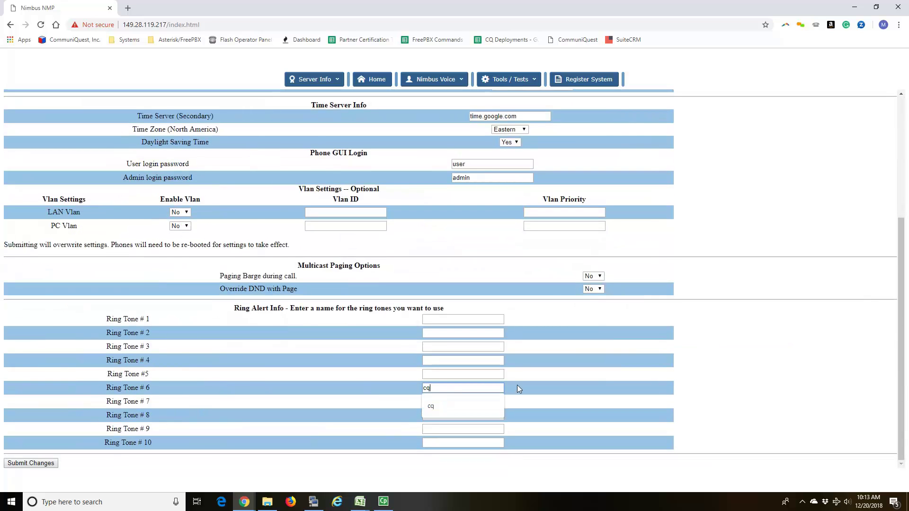
click(30, 463)
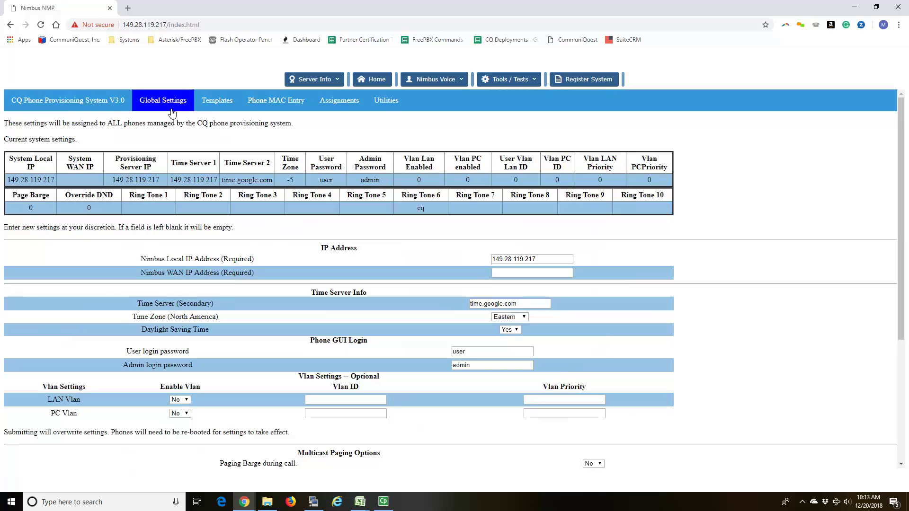
mouse_move(224, 109)
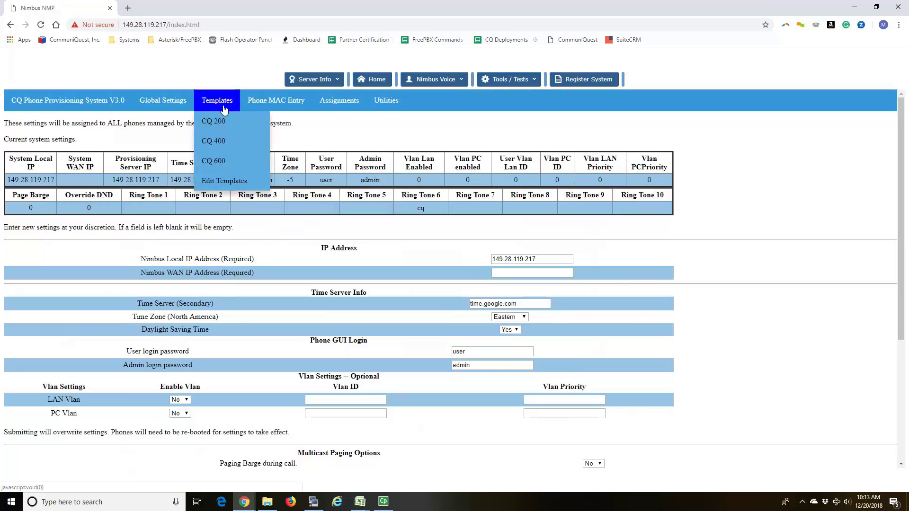
Step: Open the CQ 600 phone template and name it DentalTemplate
click(219, 163)
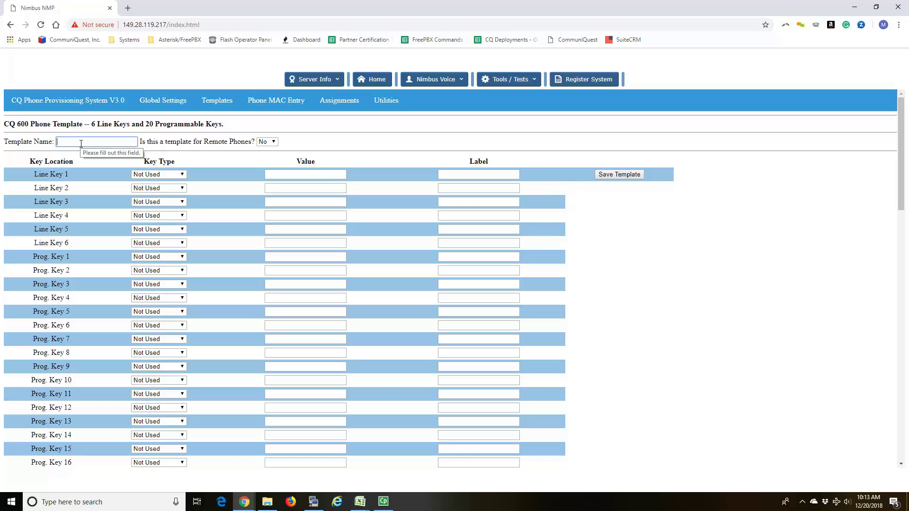
text(660)
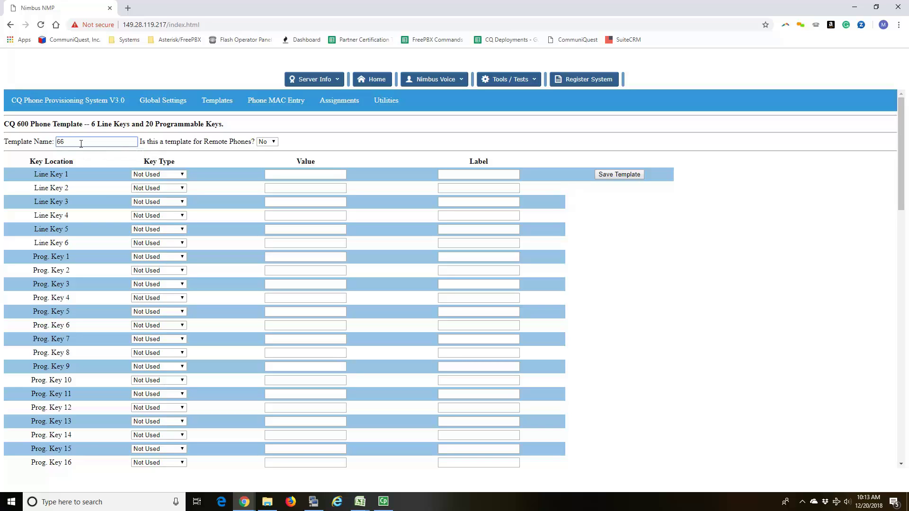
key(BackSpace)
text(DentalTemplate)
Step: Set Line Keys 1–3 to Line, Line Key 4 to Call Park, and Line Keys 5–6 to BLF
click(180, 174)
click(155, 284)
click(177, 188)
click(152, 298)
click(181, 201)
click(161, 313)
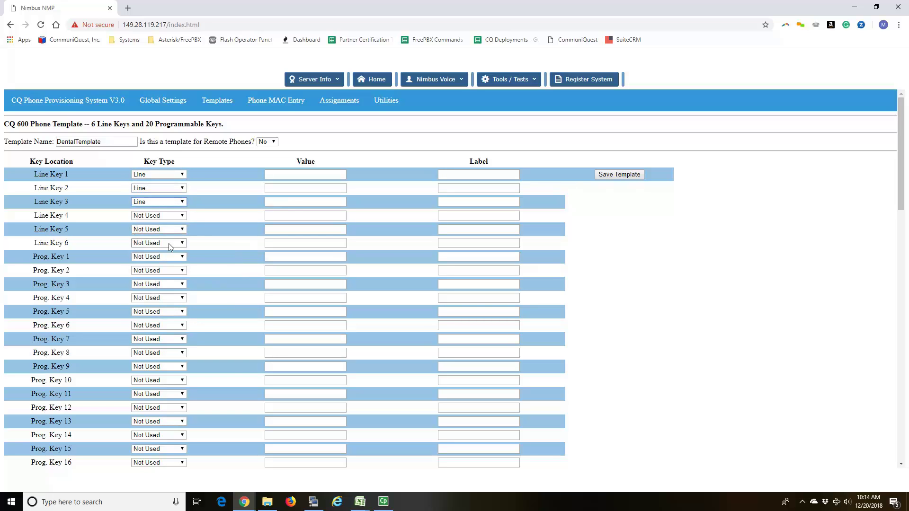
click(174, 216)
click(159, 287)
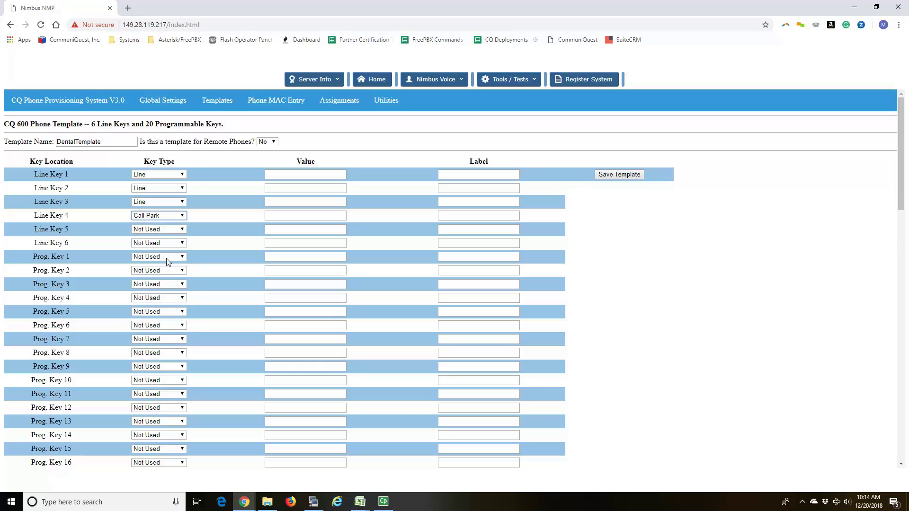
click(171, 230)
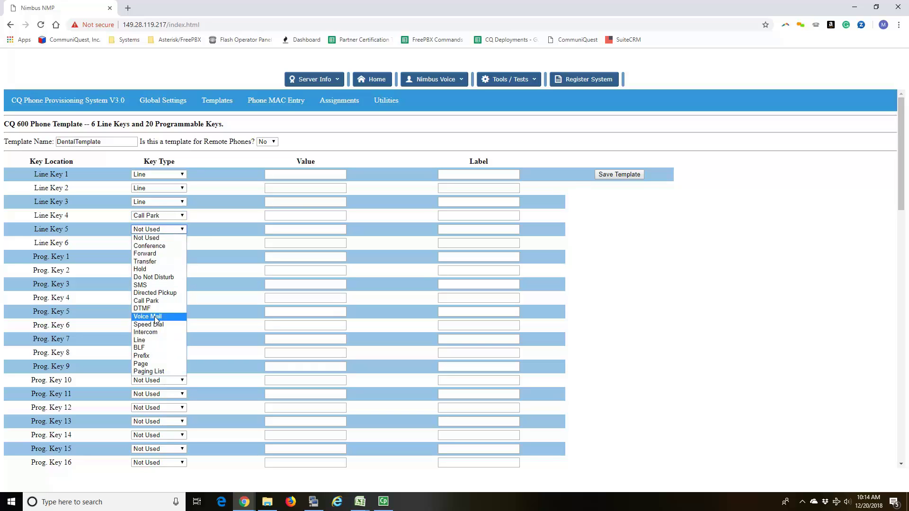
click(151, 347)
click(158, 243)
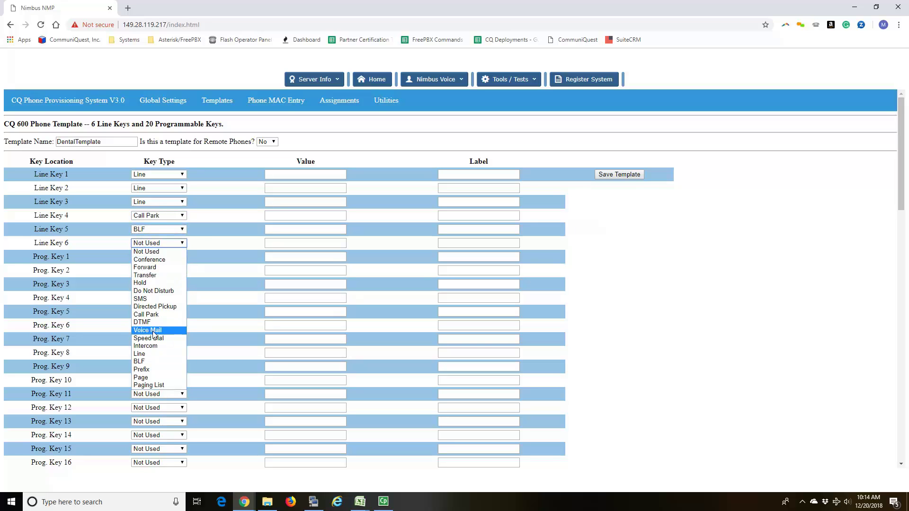
click(153, 360)
Step: Give key 4 value 70 labelled Park, and keys 5–6 values 71/72 labelled Park 71/Park 72
click(292, 217)
text(70)
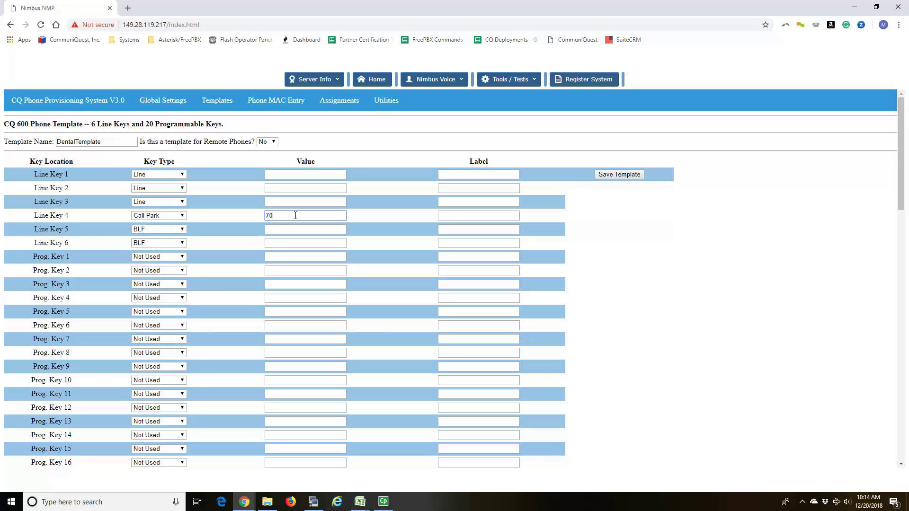
key(Tab)
text(Park)
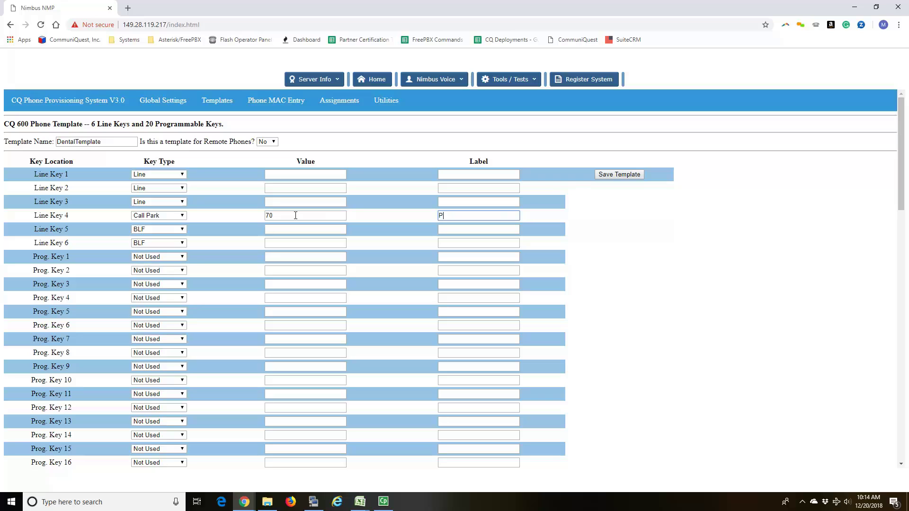
key(Tab)
key(Tab)
text(71)
key(Tab)
text(Park 71)
key(Tab)
key(Tab)
text(72)
key(Tab)
text(Park 72)
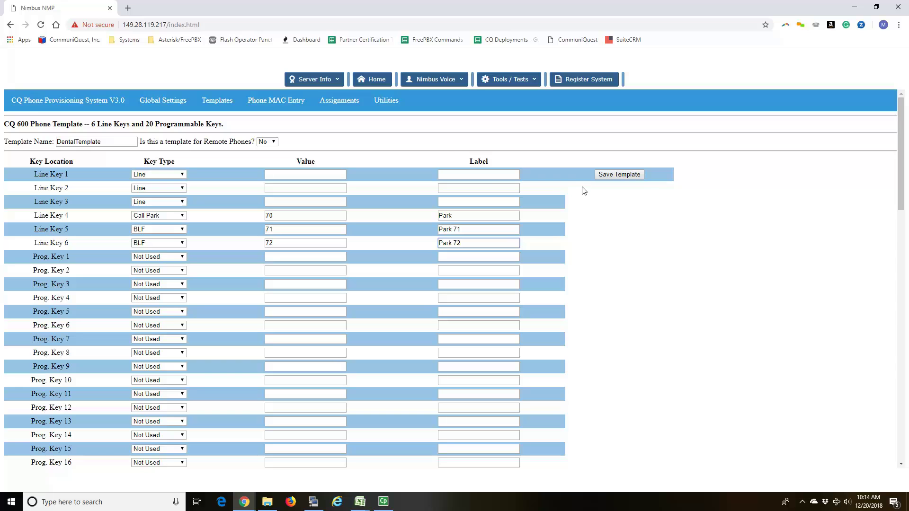
Step: Save the DentalTemplate key layout and return to the provisioning overview
click(628, 177)
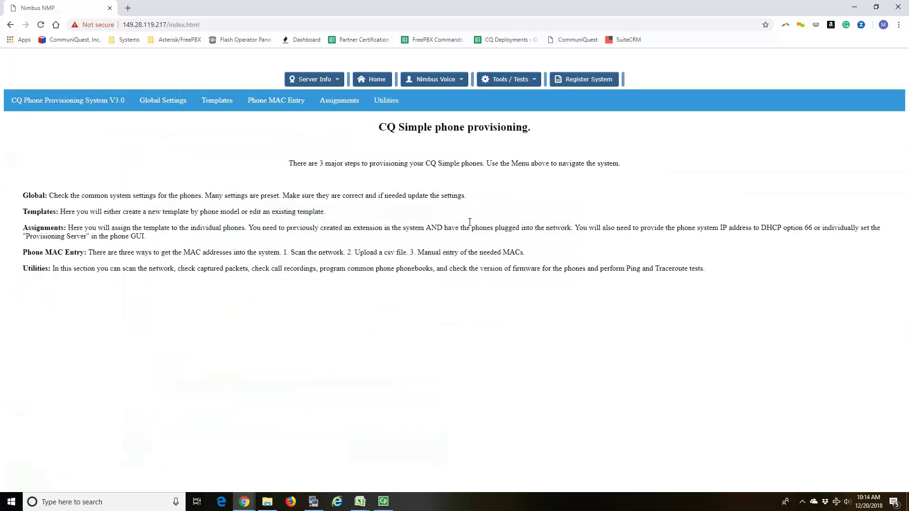
mouse_move(291, 110)
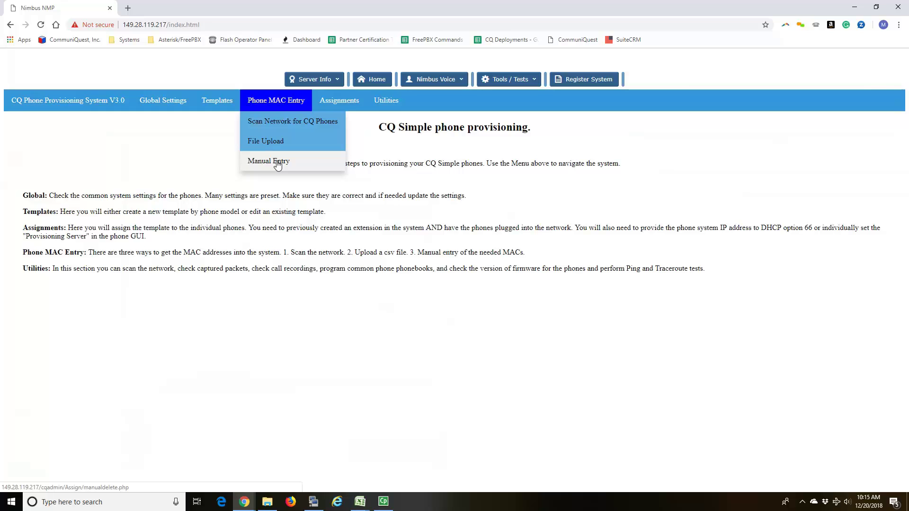
click(278, 162)
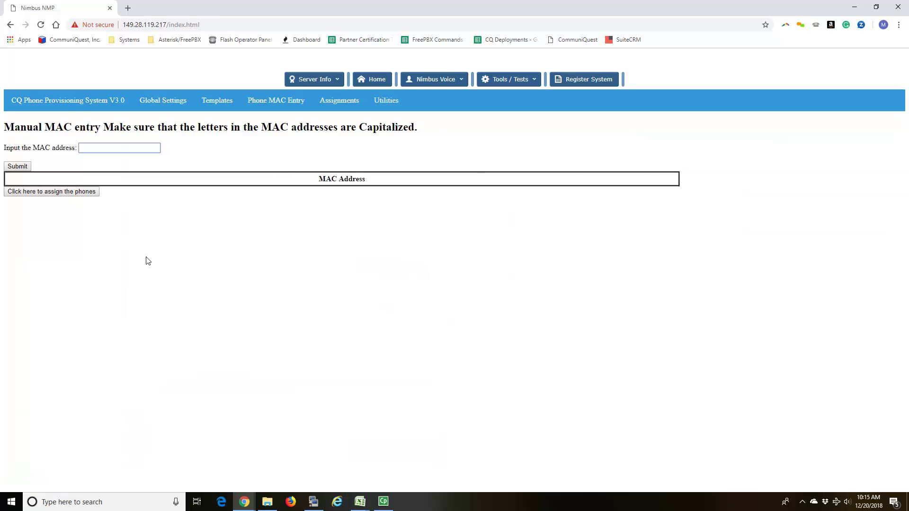
text(8082870640FA)
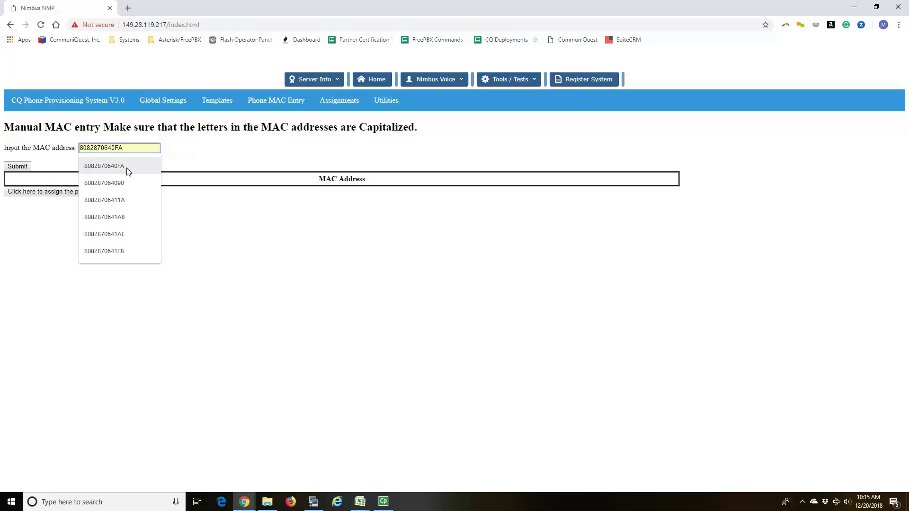
click(137, 166)
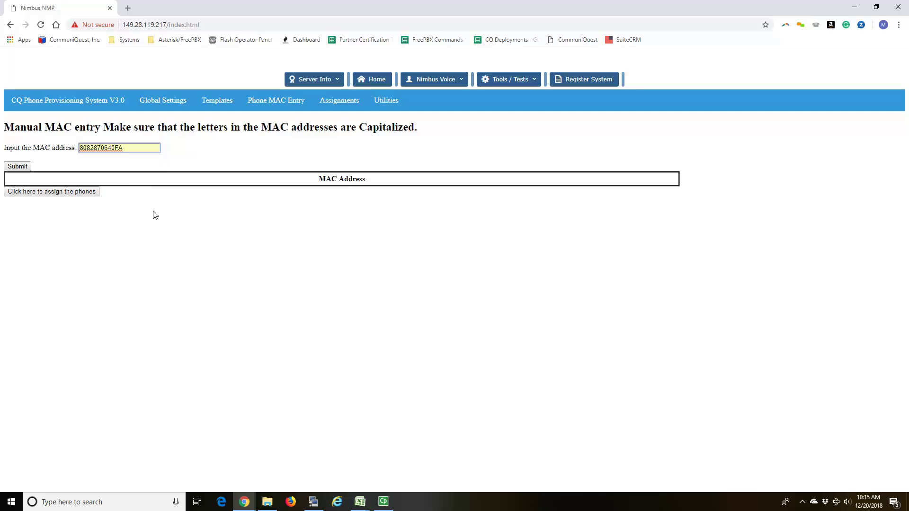
click(19, 167)
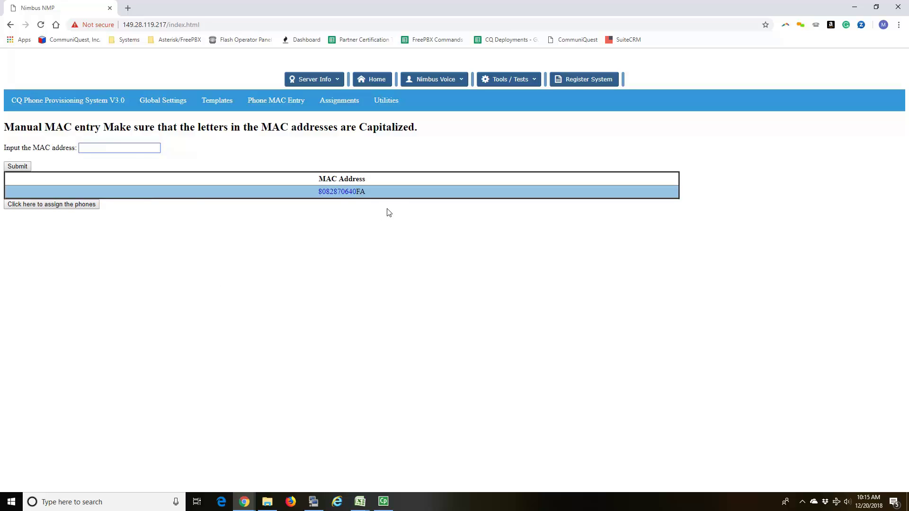
click(132, 150)
text(8082870640FA)
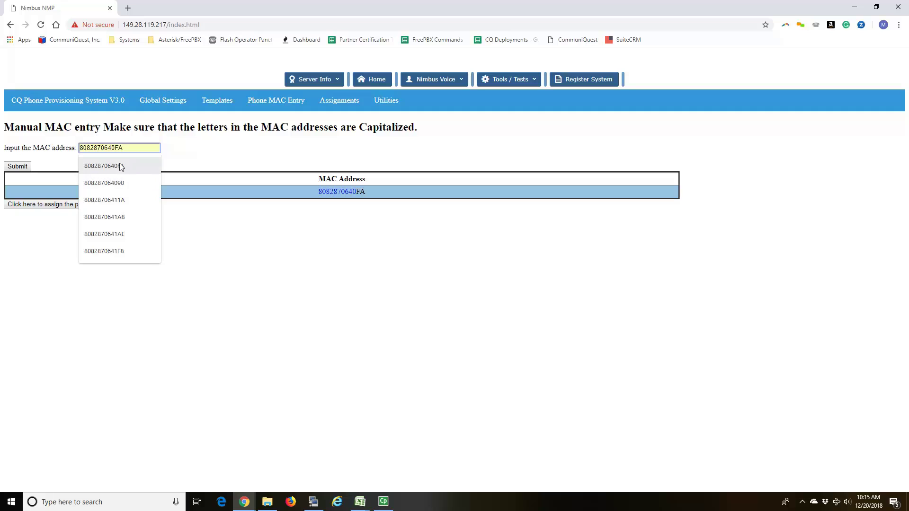
click(134, 166)
drag(112, 148, 143, 143)
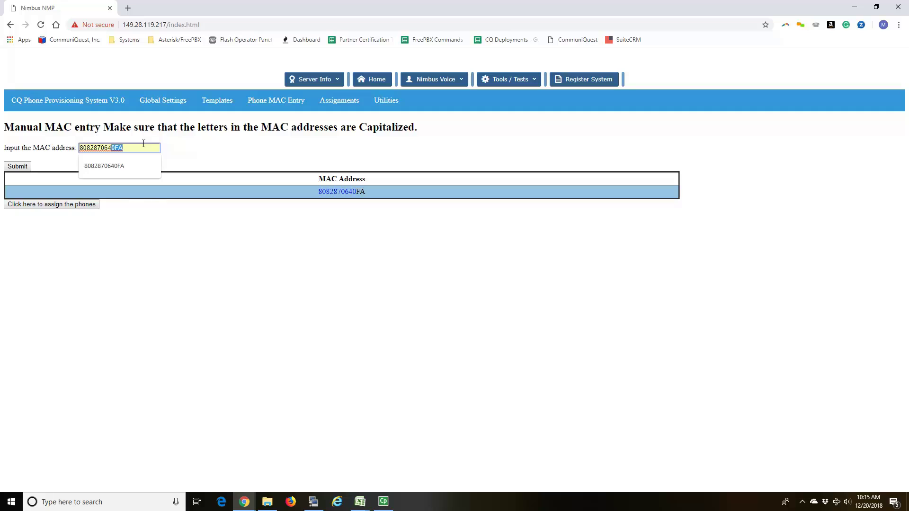
text(7)
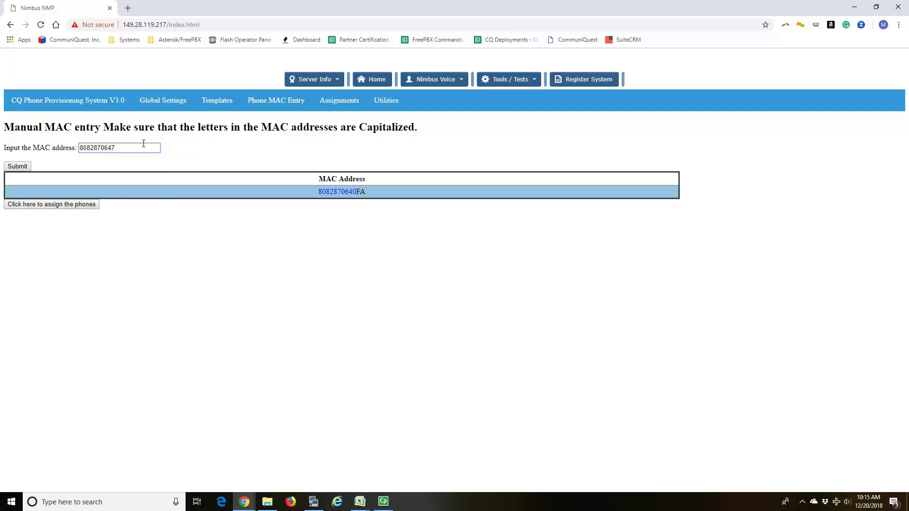
text(86)
click(24, 166)
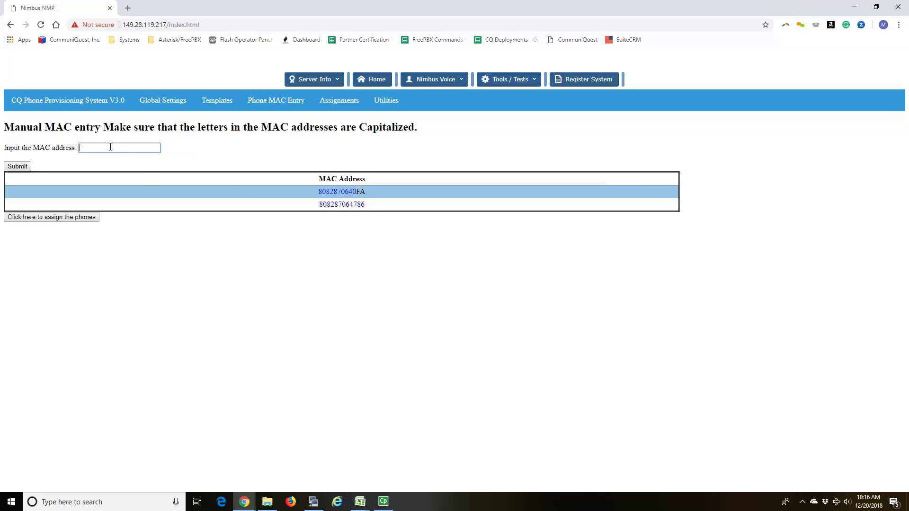
click(28, 168)
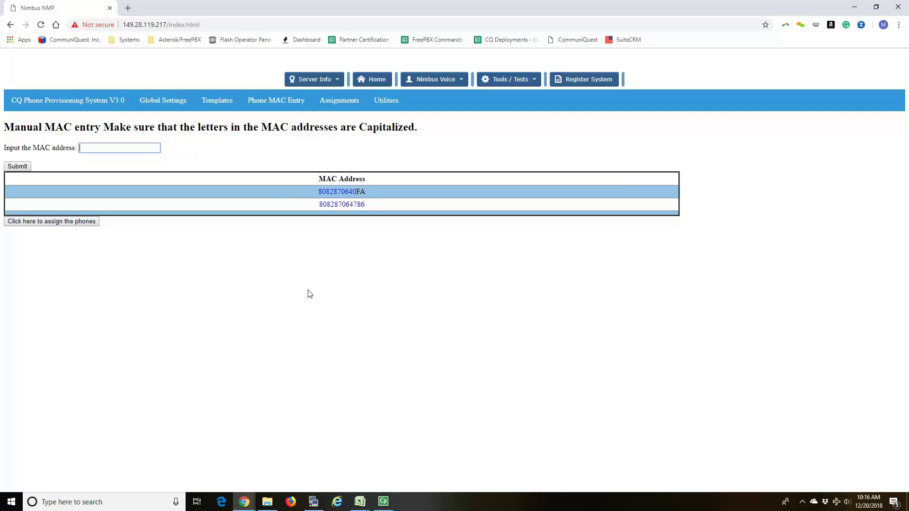
click(63, 222)
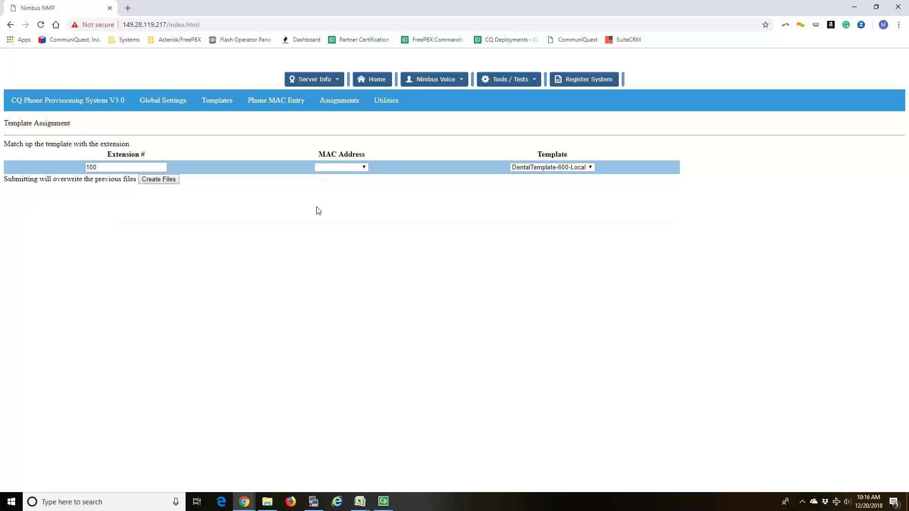
click(357, 171)
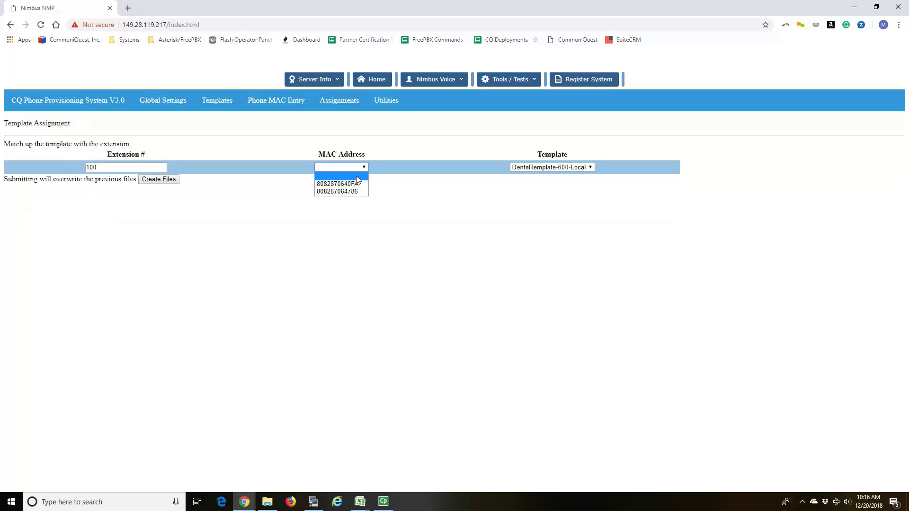
click(357, 191)
click(555, 169)
click(555, 169)
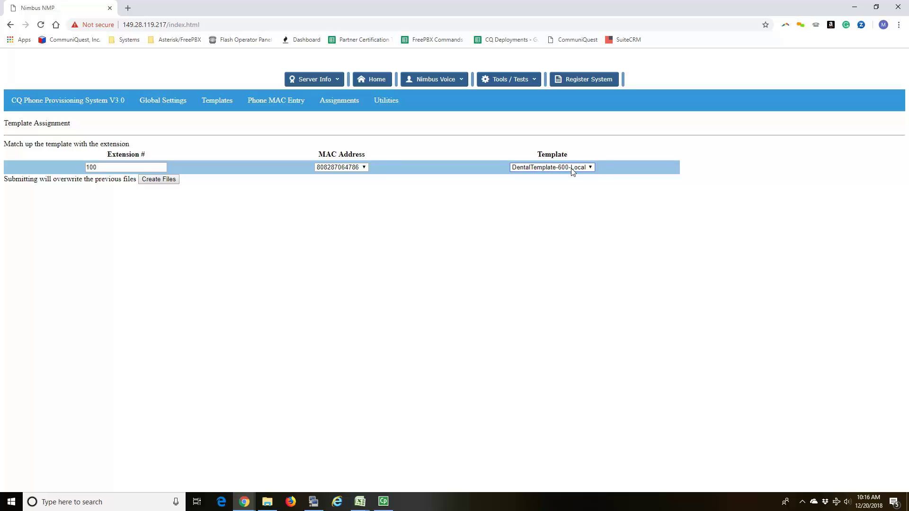
click(163, 183)
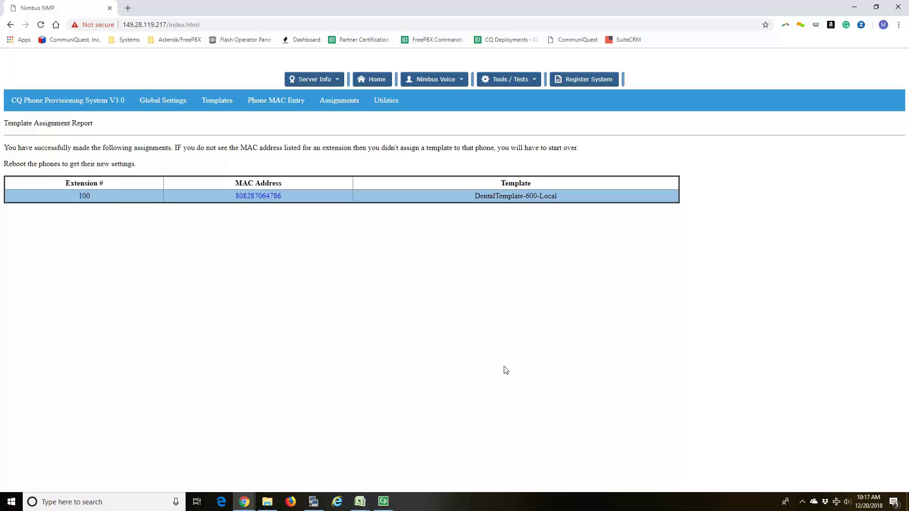
click(313, 501)
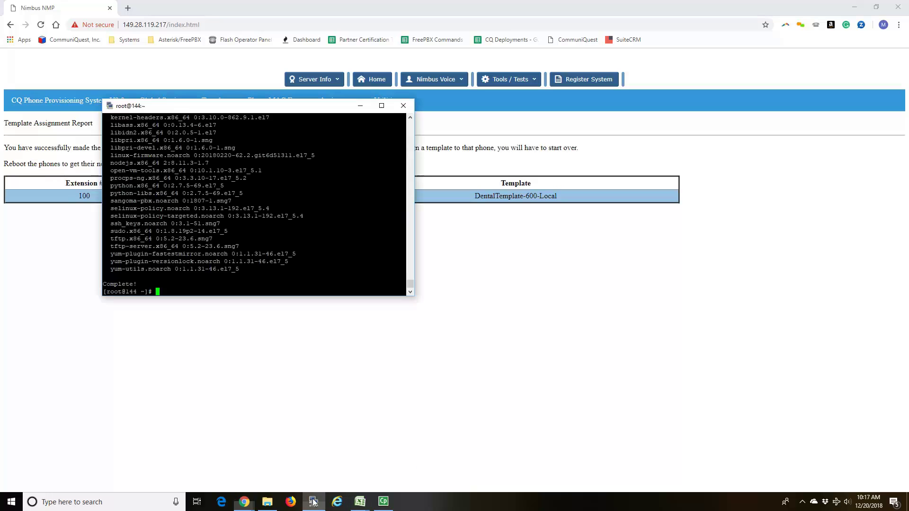
click(112, 109)
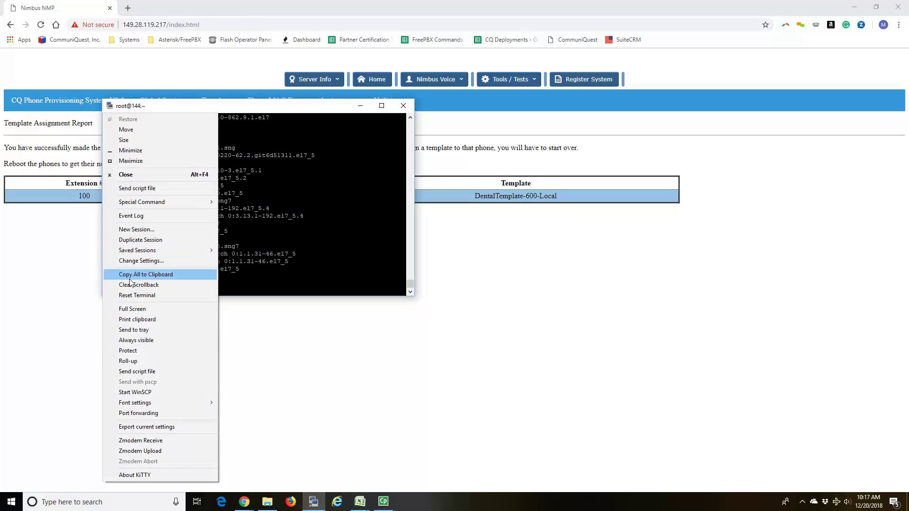
click(148, 391)
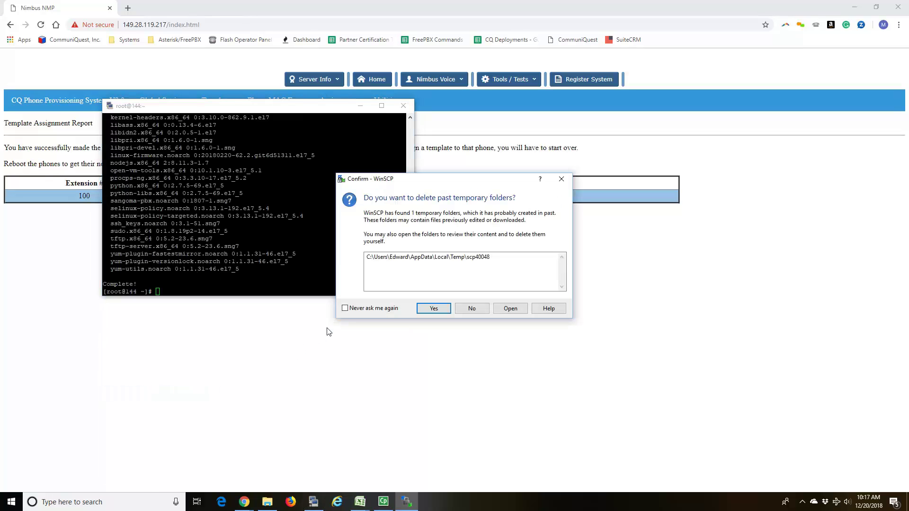
click(440, 309)
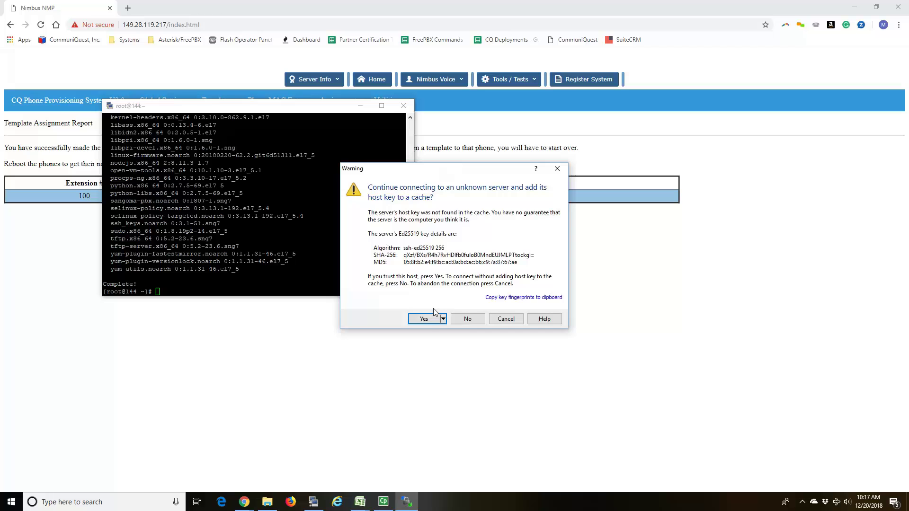
click(426, 319)
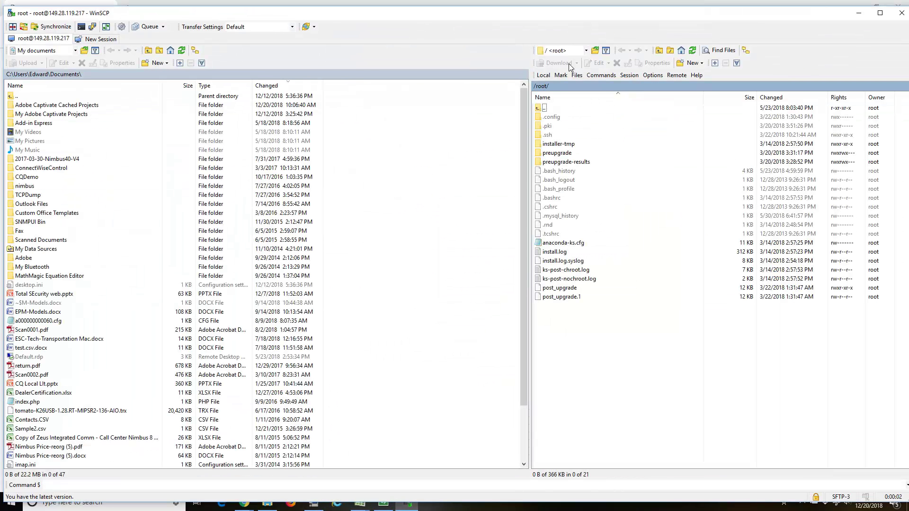
double_click(571, 109)
double_click(555, 324)
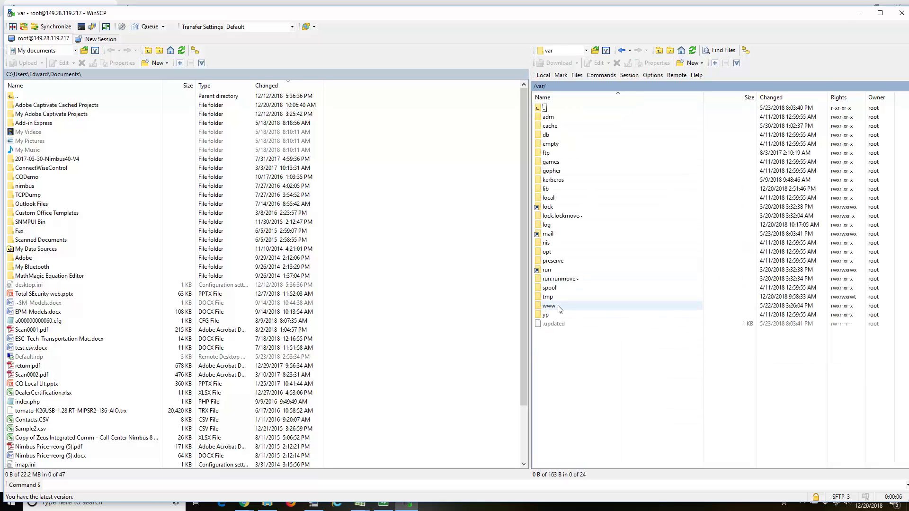
double_click(558, 306)
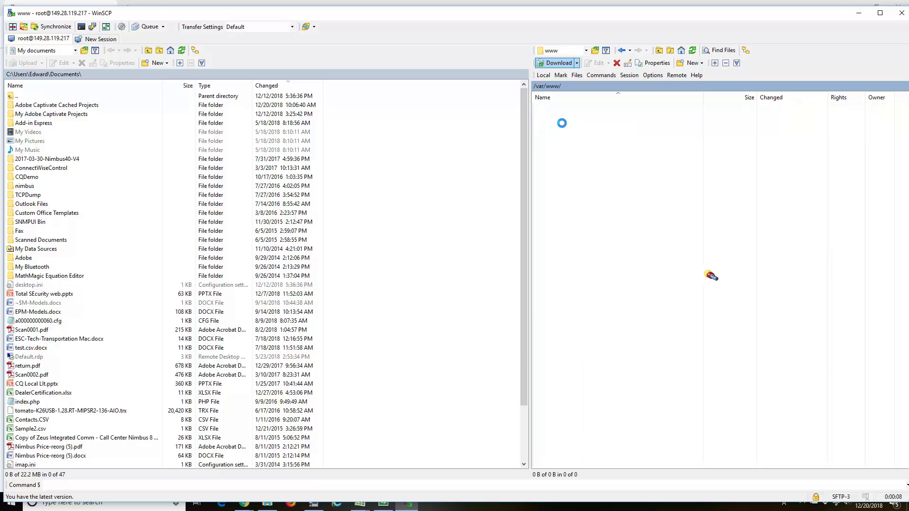
Step: Browse into html/cqphonefiles on the server and open 808287064786.cfg
double_click(581, 136)
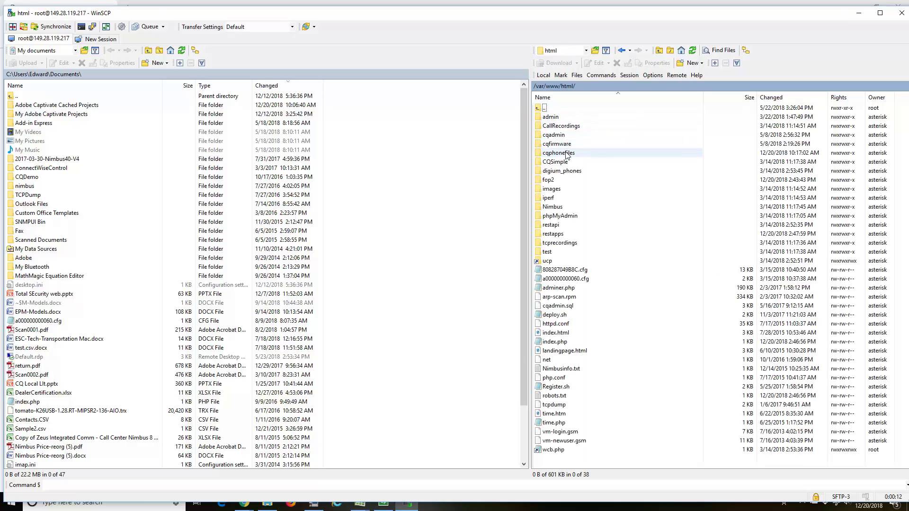
double_click(566, 154)
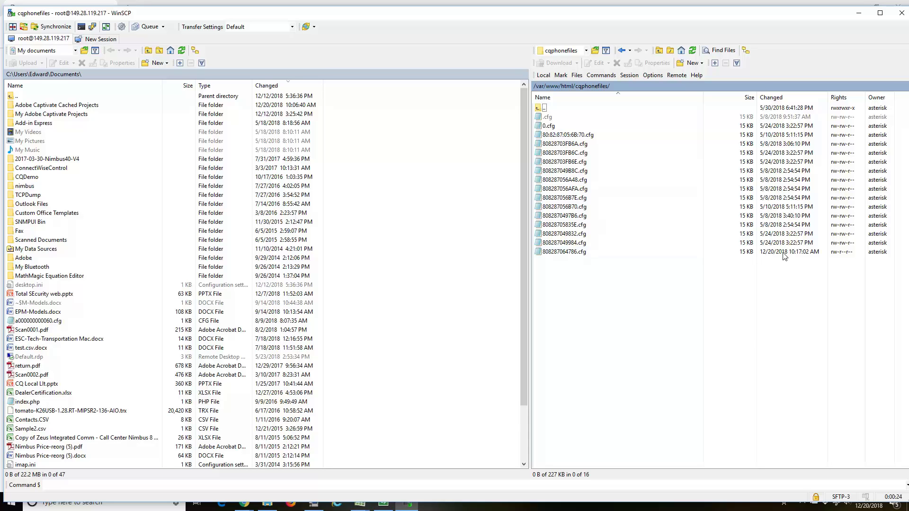
click(568, 252)
double_click(568, 252)
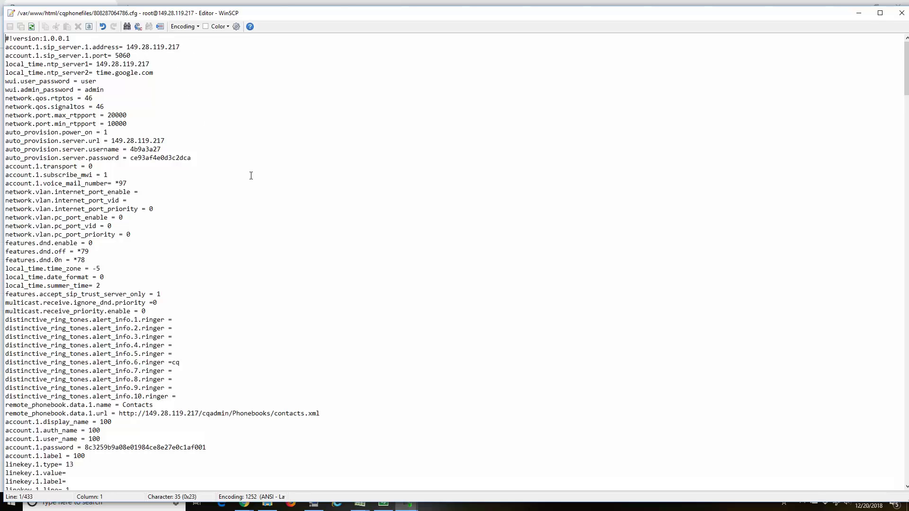
scroll(377, 223, down, 4)
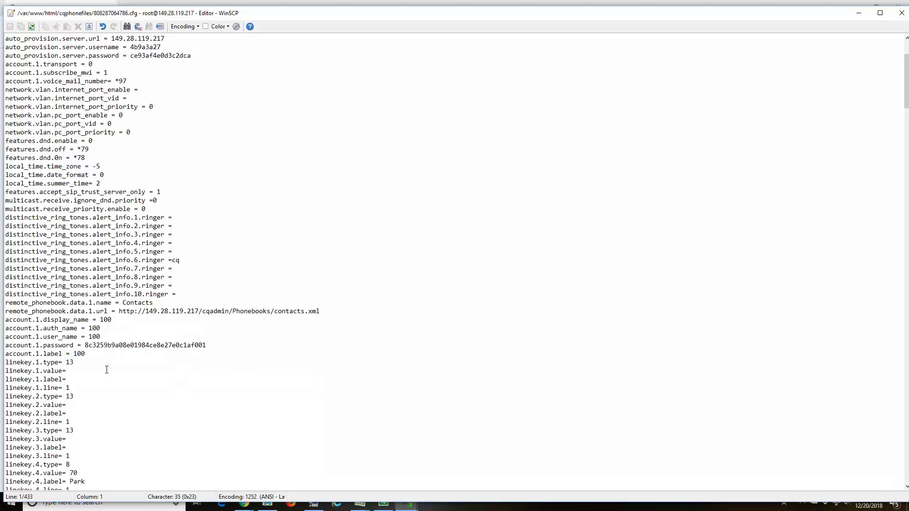
scroll(123, 424, down, 4)
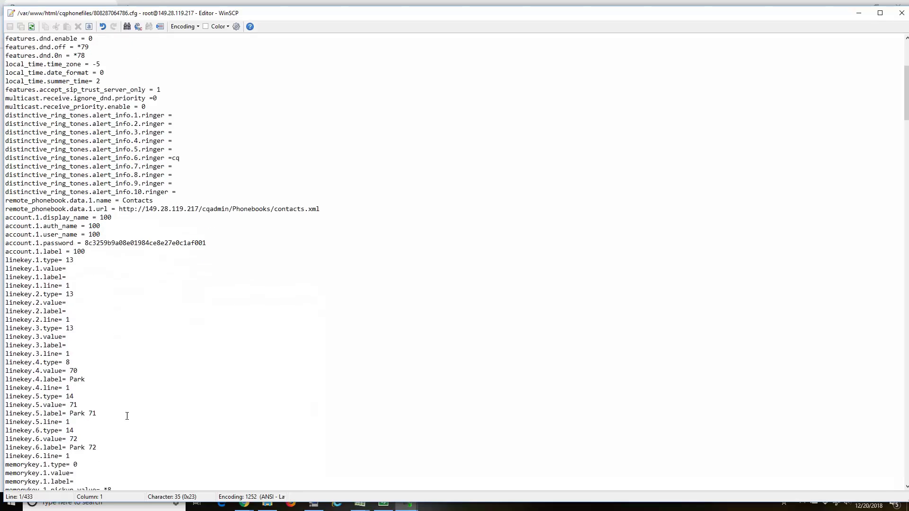
drag(93, 381, 59, 380)
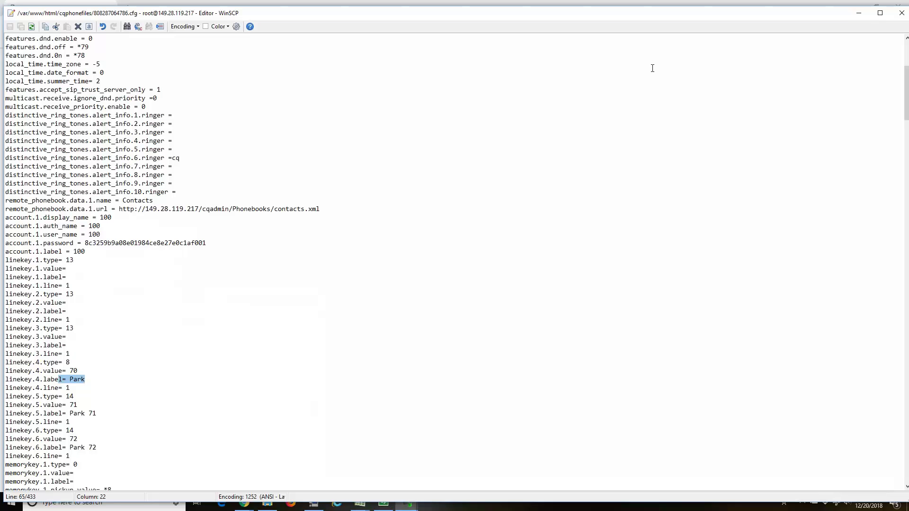
click(902, 13)
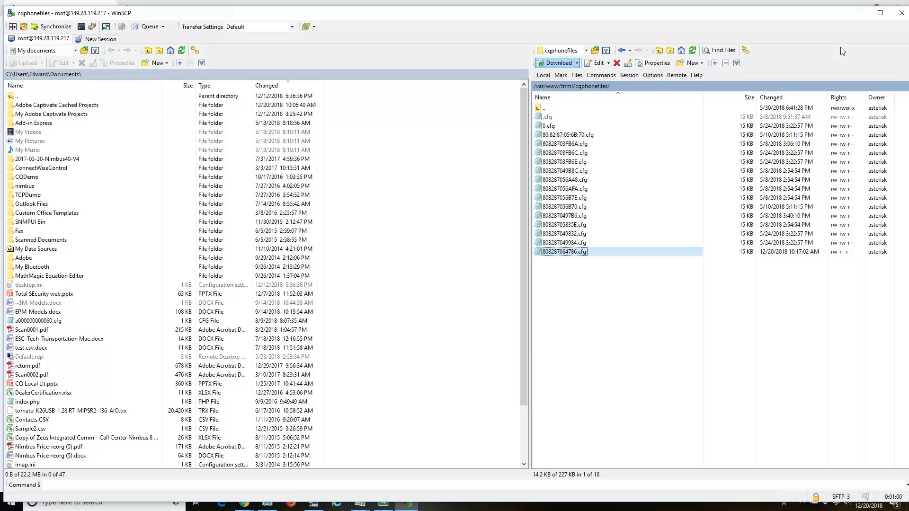
Step: Delete the 13 other config files, from 808287049984.cfg through 80:82:87:05:6B:70.cfg
click(594, 241)
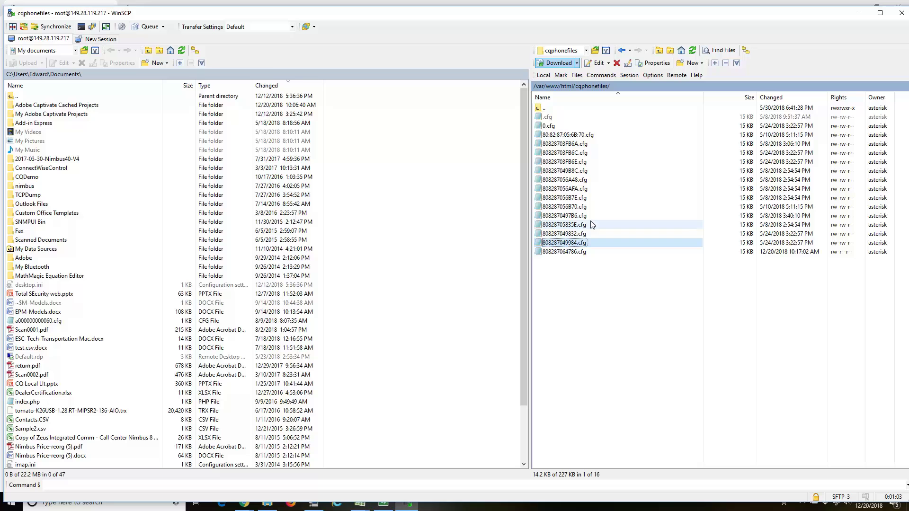
shift+click(575, 136)
key(Delete)
key(Return)
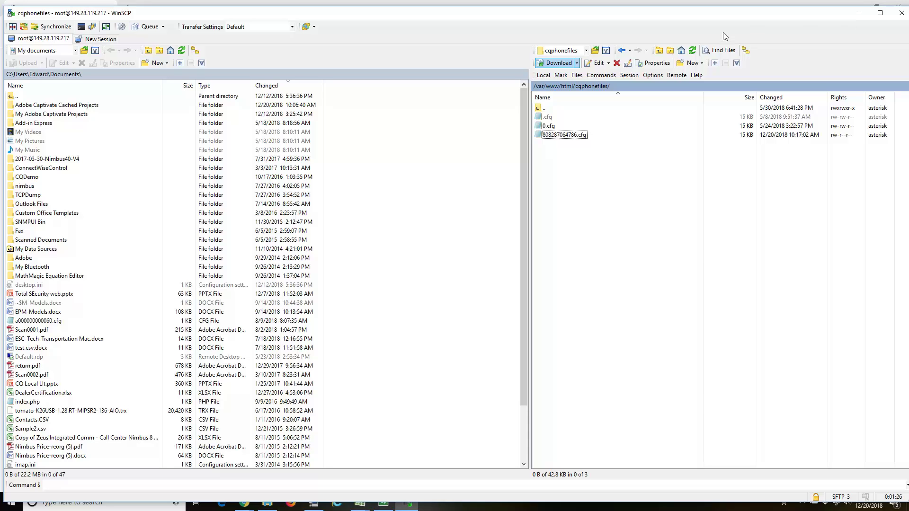
Step: Minimize WinSCP and load the IP phone's web page at 192.168.0.73 in a new Chrome tab
click(858, 18)
click(347, 81)
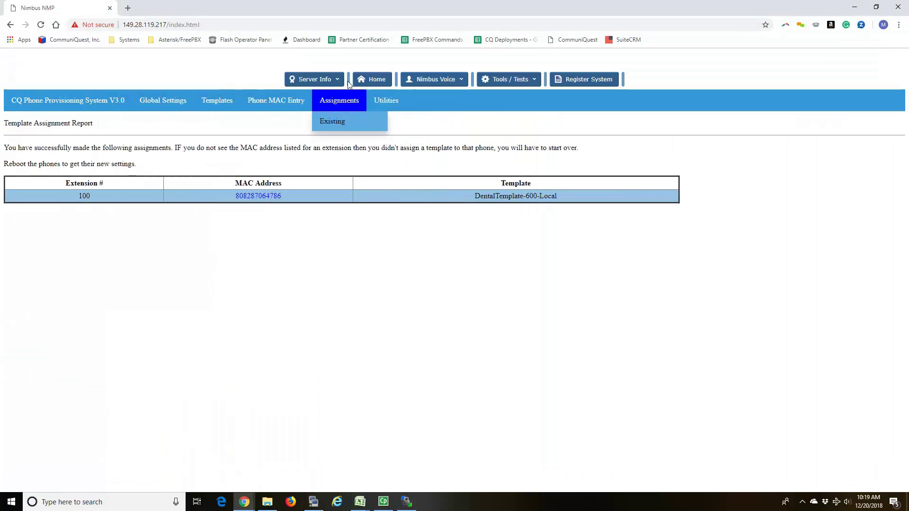
click(128, 8)
text(192.)
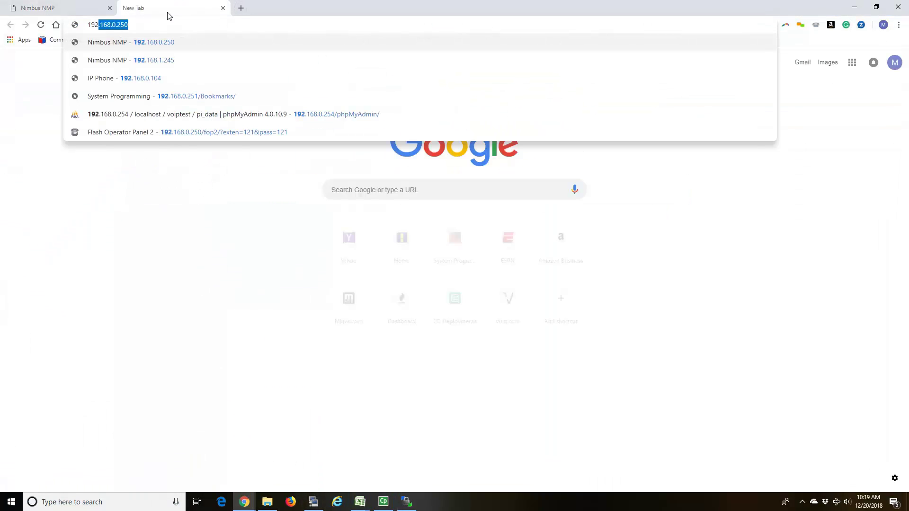
text(168.0.)
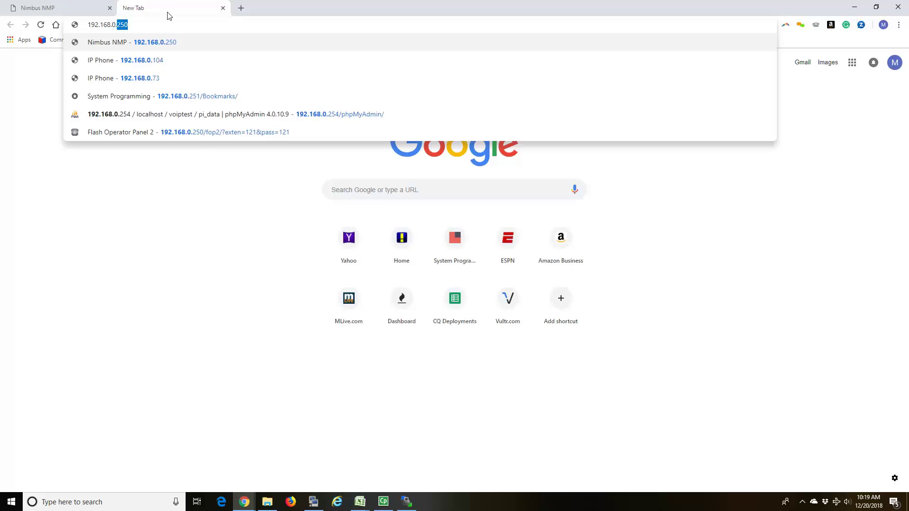
text(73)
key(Return)
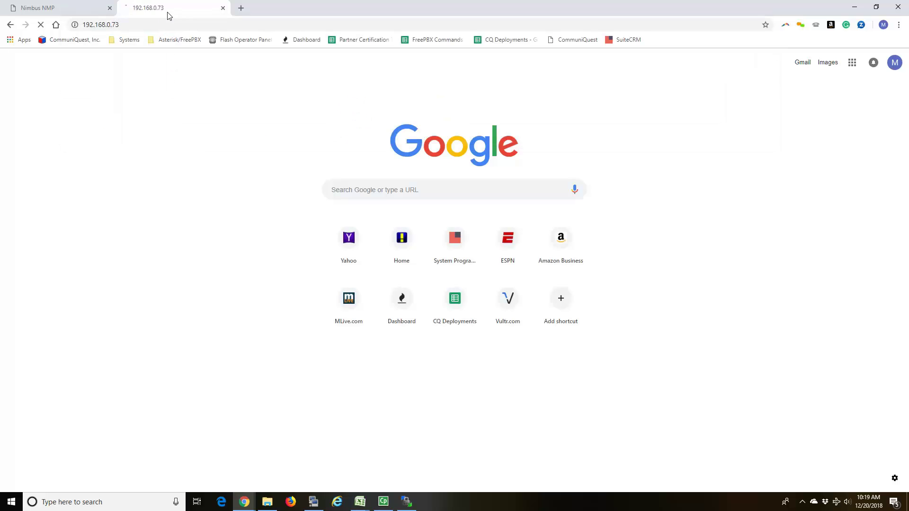
Step: Sign in to the phone with its admin user name and password
text(admin)
key(Tab)
text(admin)
key(Return)
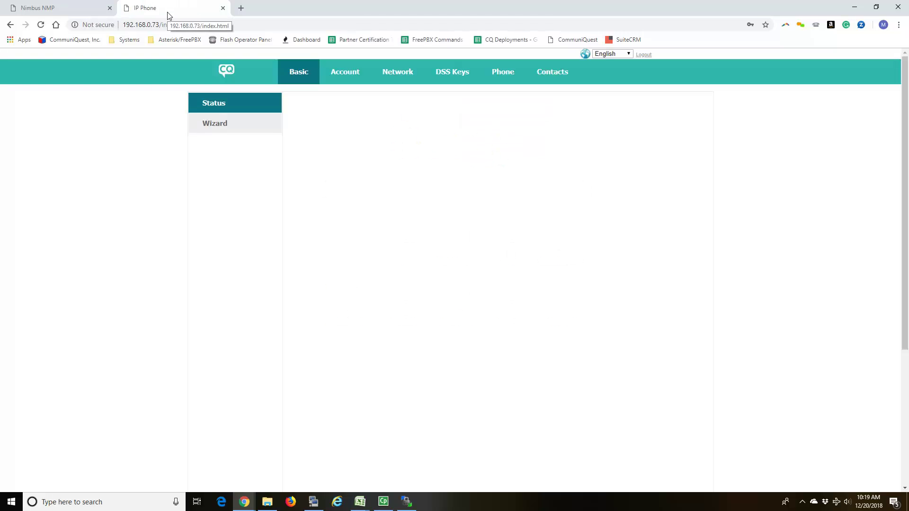
Step: Open Phone > Auto Provision and start replacing the 192.168.0.250 provisioning address
click(501, 74)
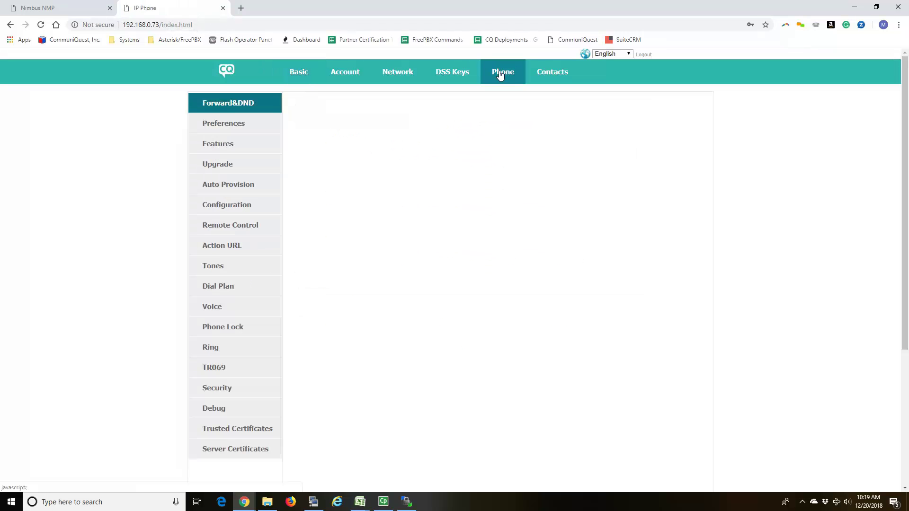
click(248, 184)
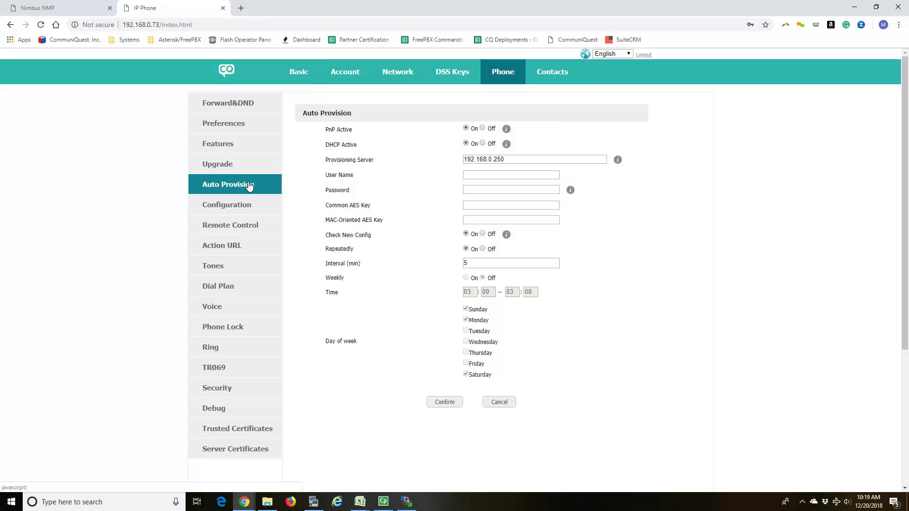
drag(506, 160, 379, 152)
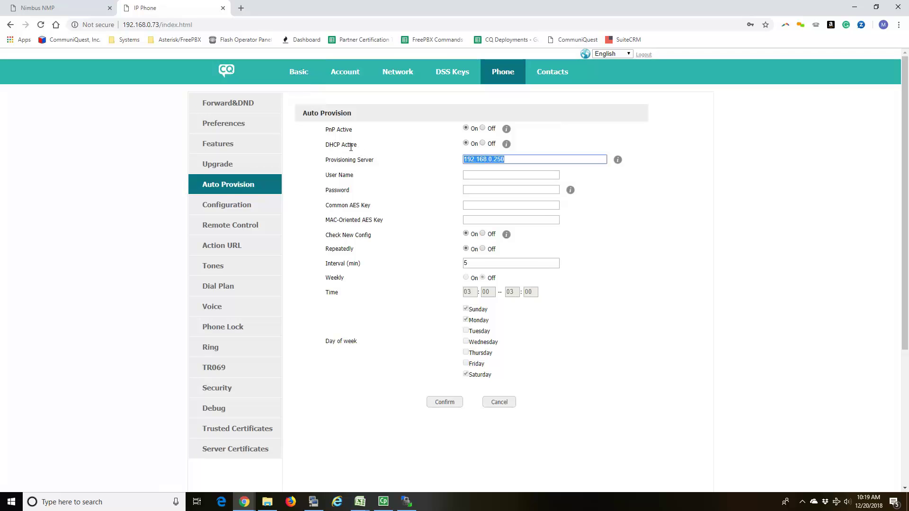
text(http:)
click(57, 7)
click(185, 26)
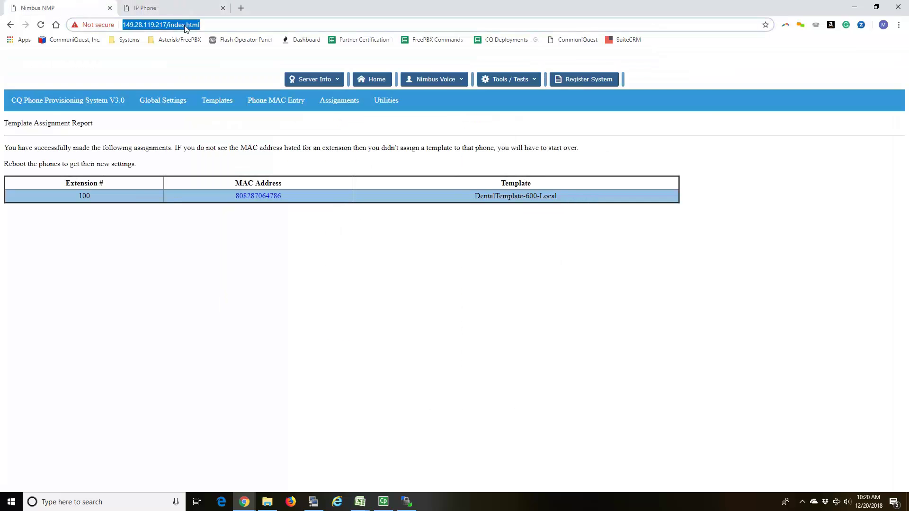
drag(169, 26, 117, 27)
key(ctrl+c)
click(171, 7)
key(ctrl+v)
drag(480, 160, 405, 159)
key(BackSpace)
click(541, 160)
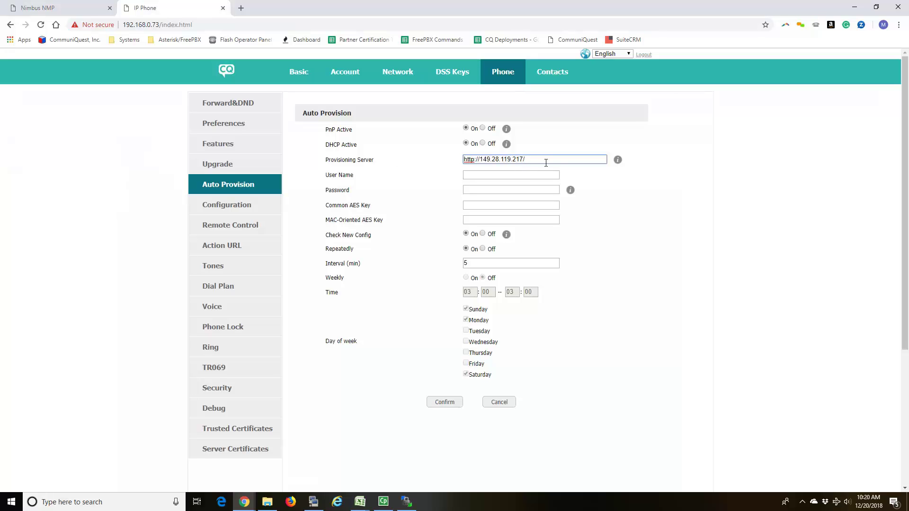
text(cqphonefiles)
click(407, 502)
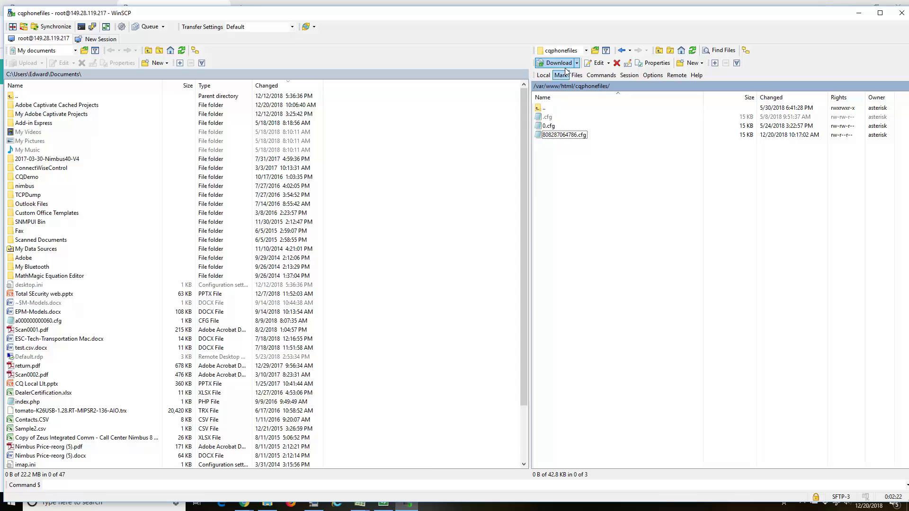
click(579, 53)
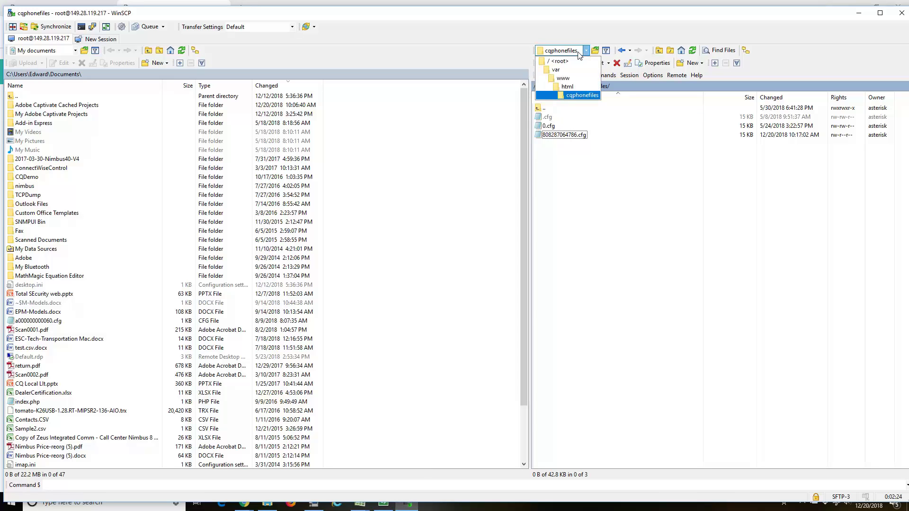
click(570, 87)
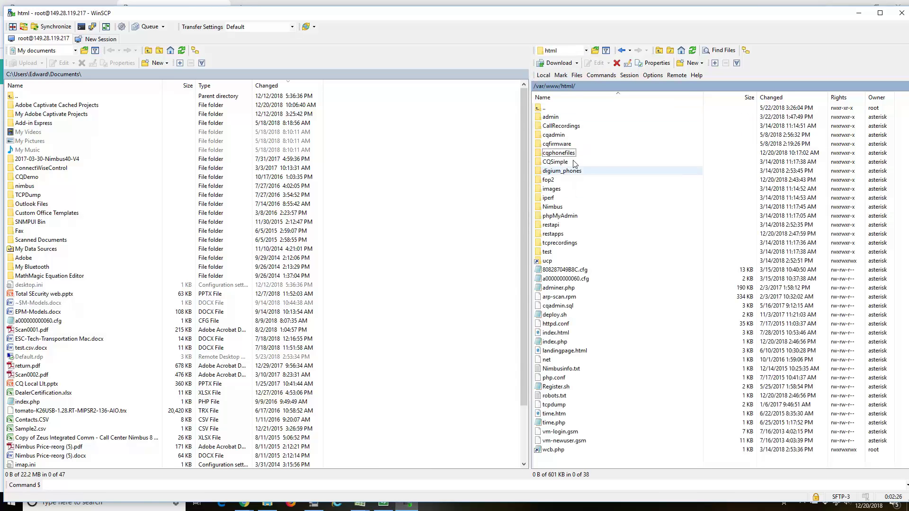
click(859, 13)
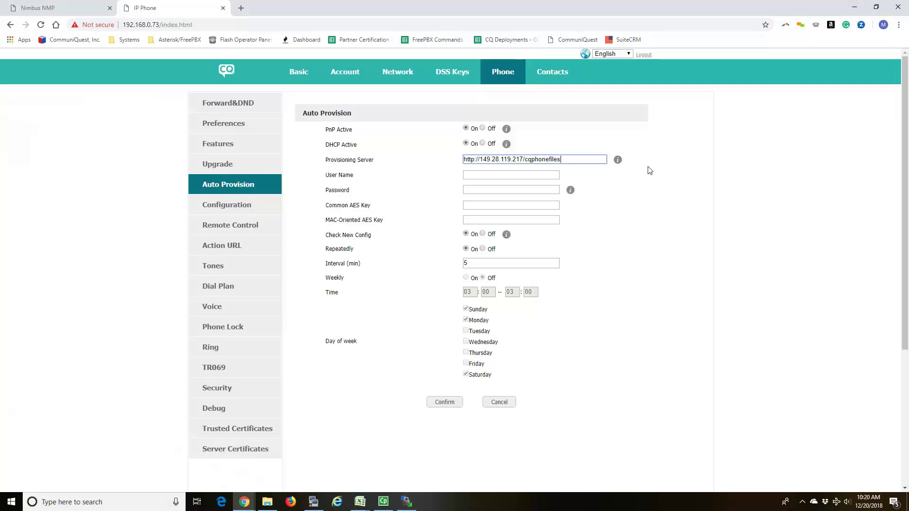
Step: Edit the User Name field and tick Saturday among the weekly check days
click(504, 175)
text(http://)
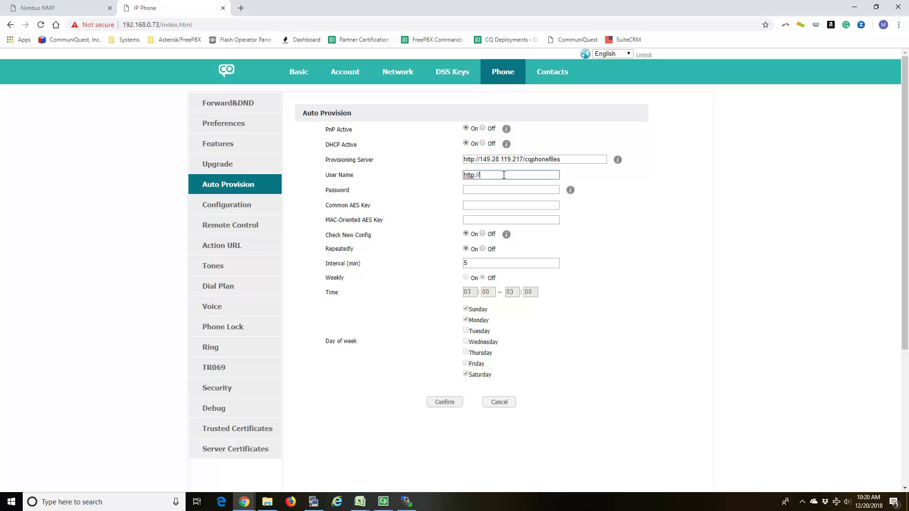
text(192.168.1.245/cqphonefile)
key(BackSpace)
key(BackSpace)
key(BackSpace)
key(BackSpace)
key(BackSpace)
key(BackSpace)
key(BackSpace)
key(BackSpace)
key(BackSpace)
key(BackSpace)
key(BackSpace)
key(BackSpace)
key(BackSpace)
key(BackSpace)
key(BackSpace)
key(BackSpace)
key(BackSpace)
key(BackSpace)
key(BackSpace)
key(BackSpace)
key(BackSpace)
click(465, 373)
Step: Turn Repeatedly Off and save the Auto Provision settings
click(482, 249)
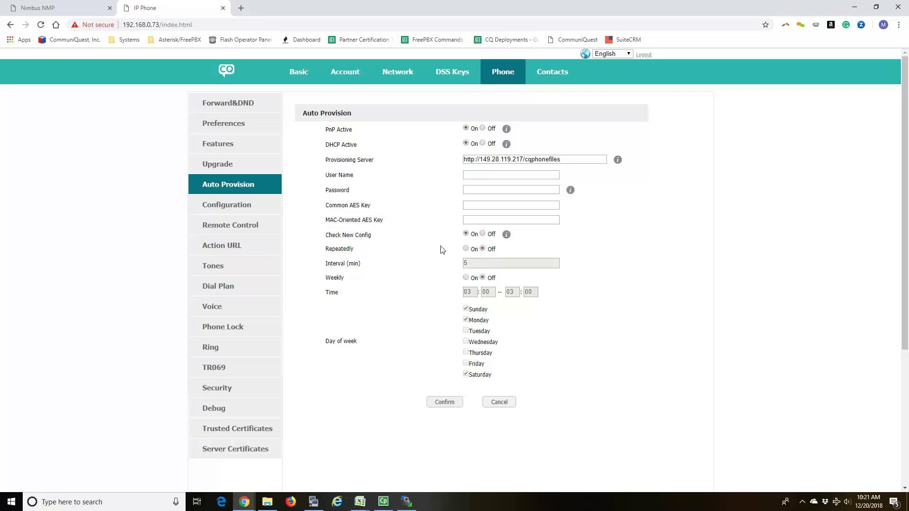
click(449, 403)
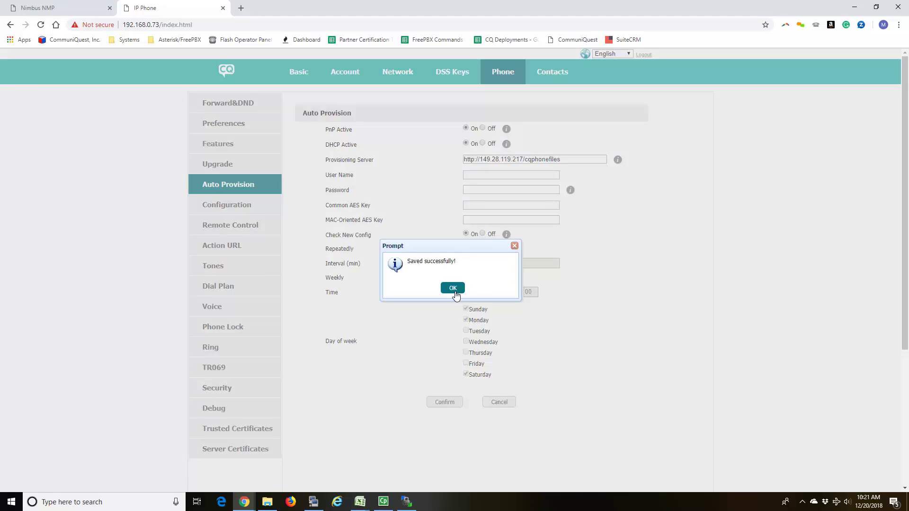
click(456, 291)
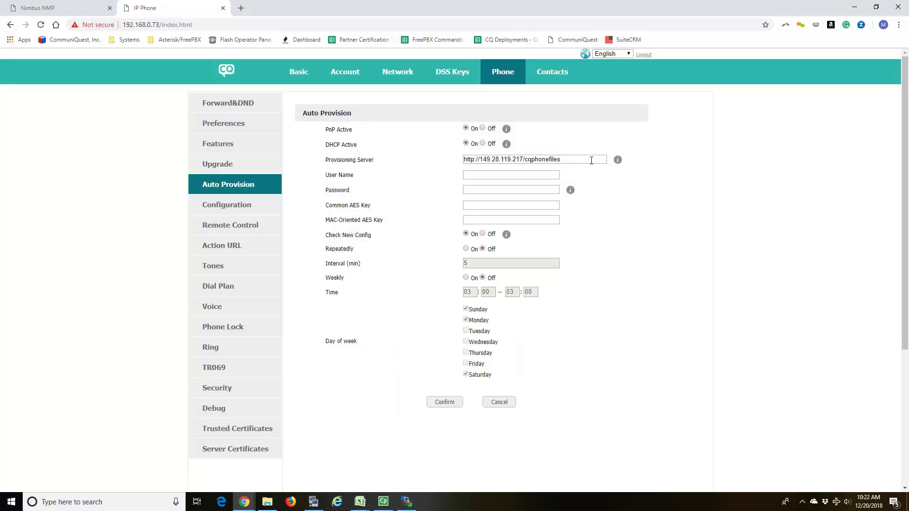
Step: Select the Provisioning Server URL and return to Nimbus NMP's Template Assignment Report
drag(591, 160, 370, 139)
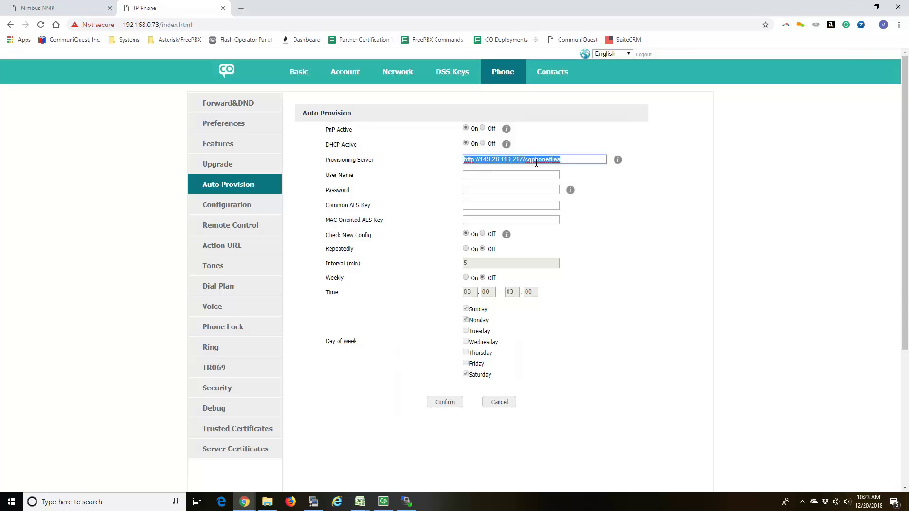
click(60, 9)
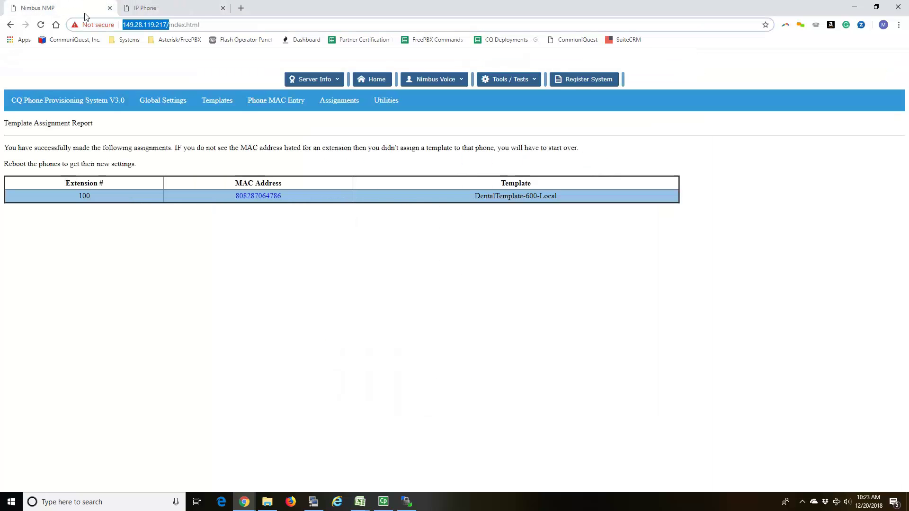